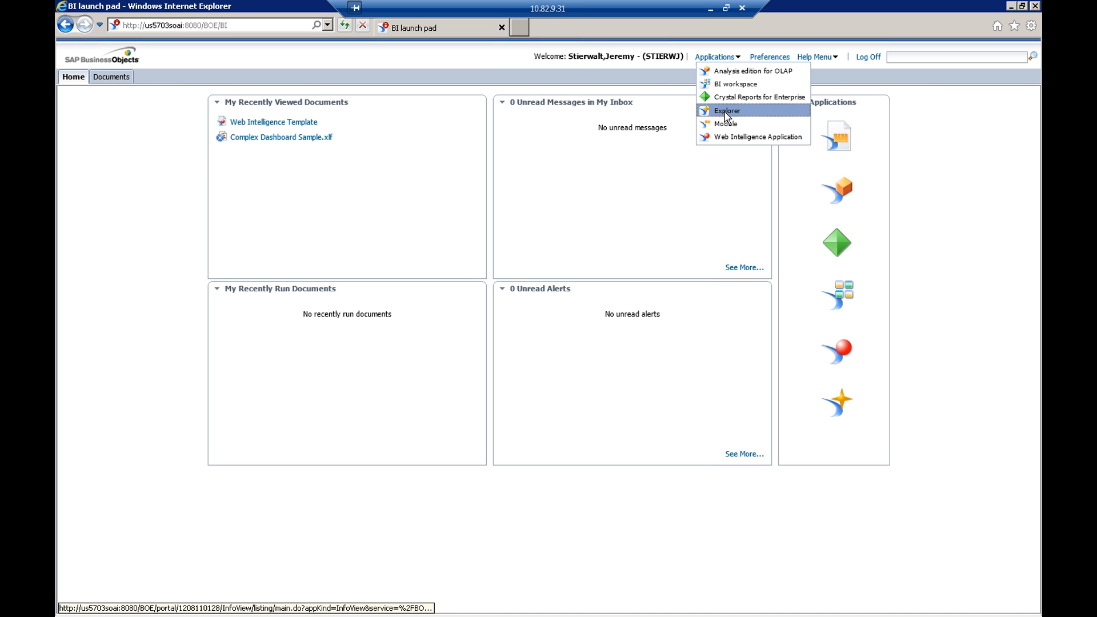
Open the Explorer application from the BI launch pad
left_click(727, 111)
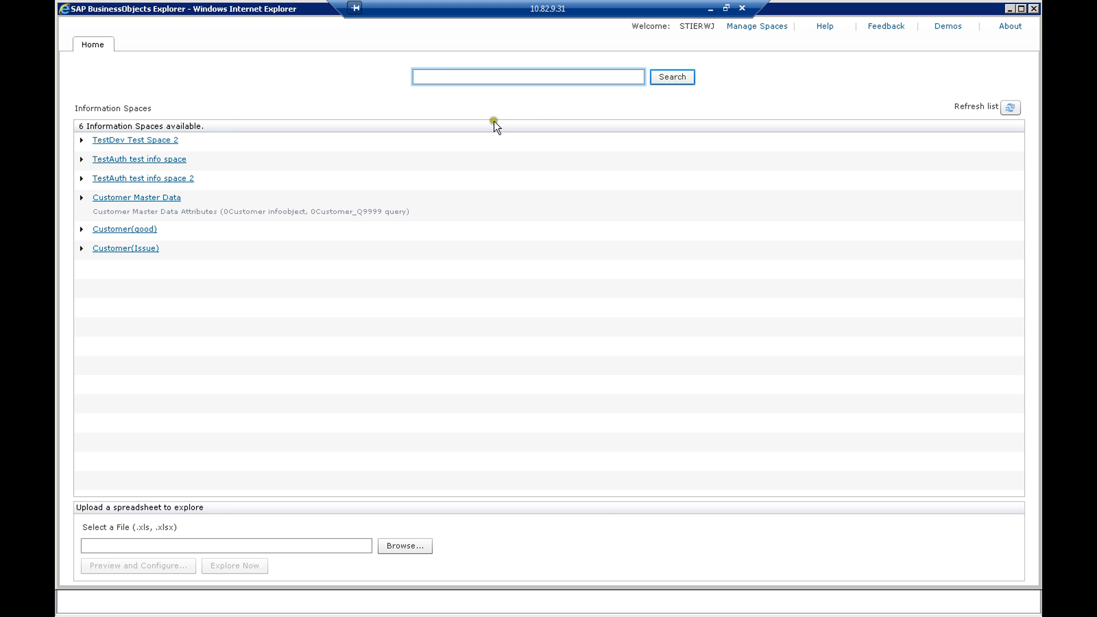
left_click(415, 547)
left_click(411, 543)
left_click(406, 544)
Open the information space manager and start a new information space on the Customer Master Data source
left_click(765, 29)
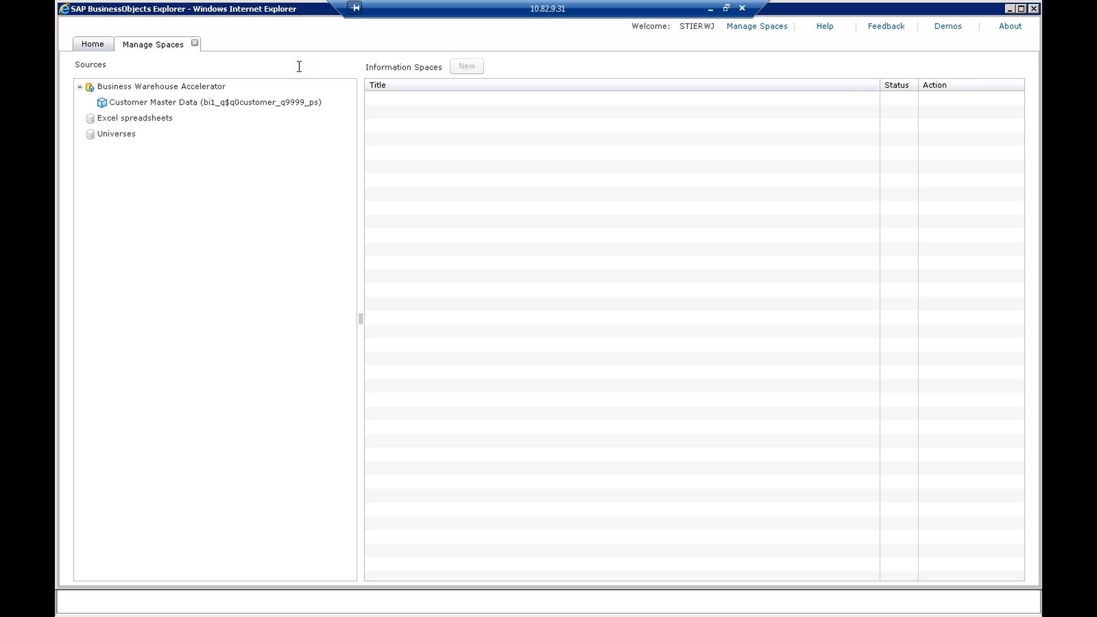
left_click(129, 104)
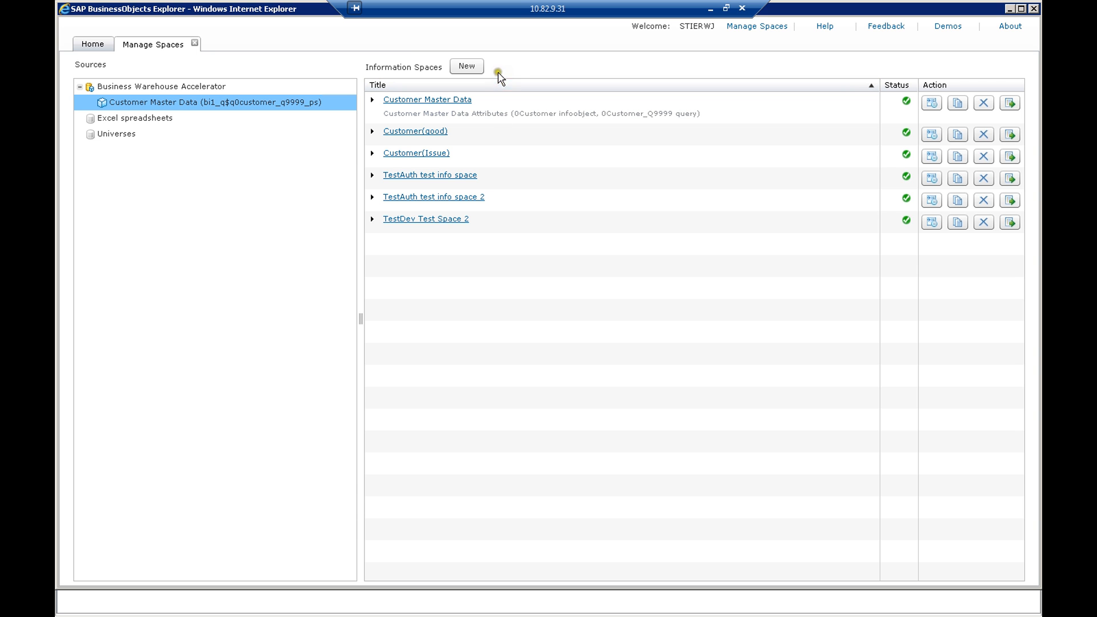
left_click(467, 66)
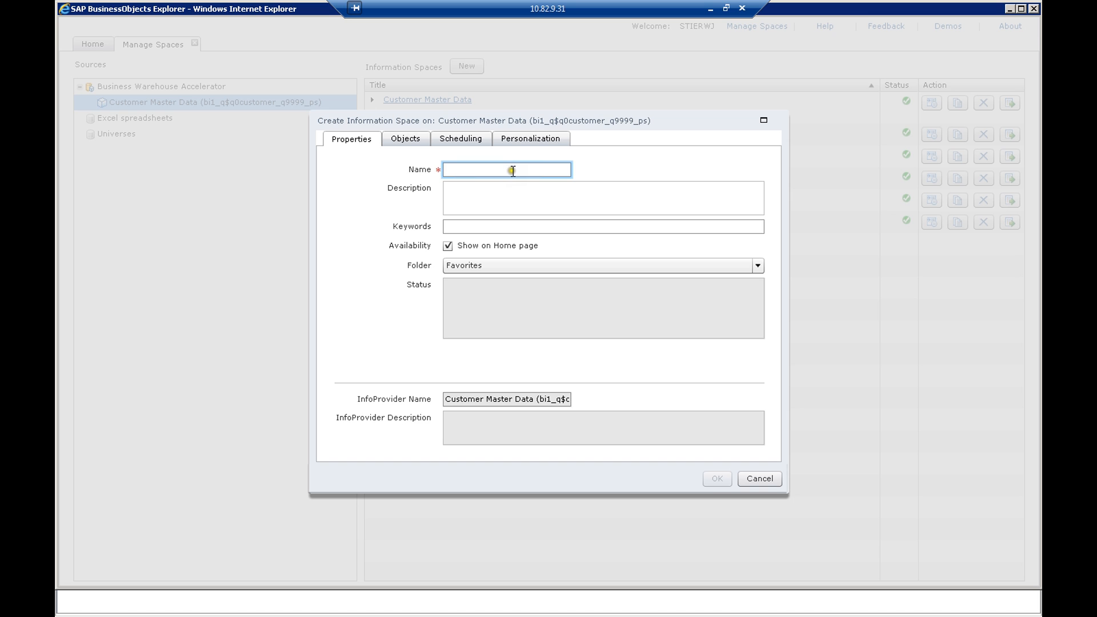
Name the information space "New Customer Master IS" and describe it as "This will provide data from the customer master table"
type("New Customer Master IS")
left_click(479, 192)
type("This will provi")
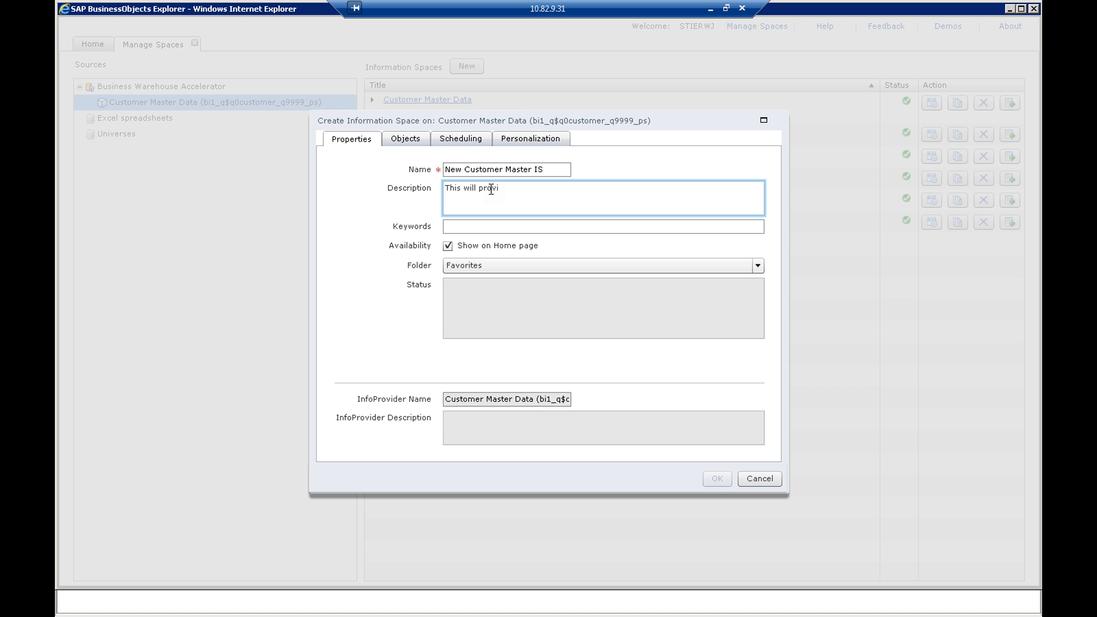
type("de data from the customer master table")
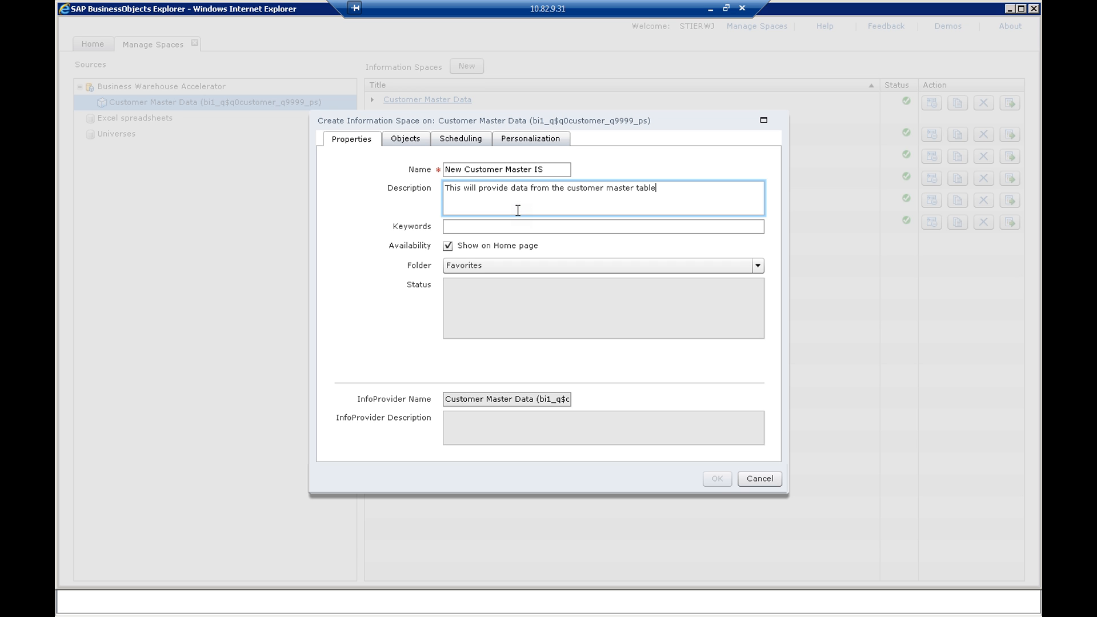
Enter "Customer Master SAP BW" as the keywords and choose Favorites as the information space's folder
left_click(485, 227)
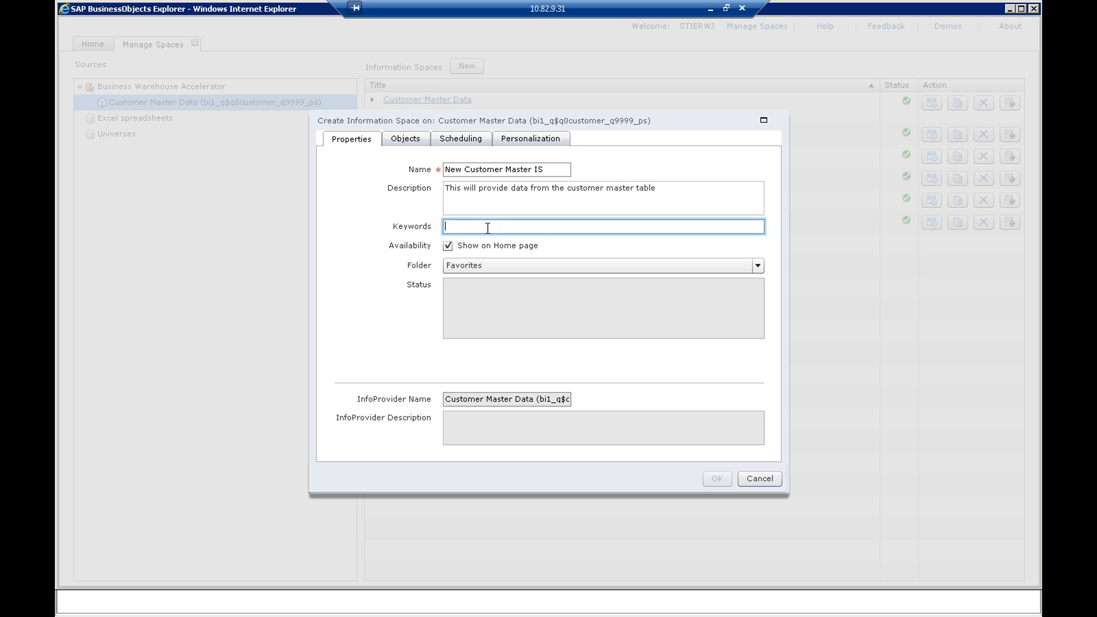
type("Customer Master SAP BW")
left_click(515, 255)
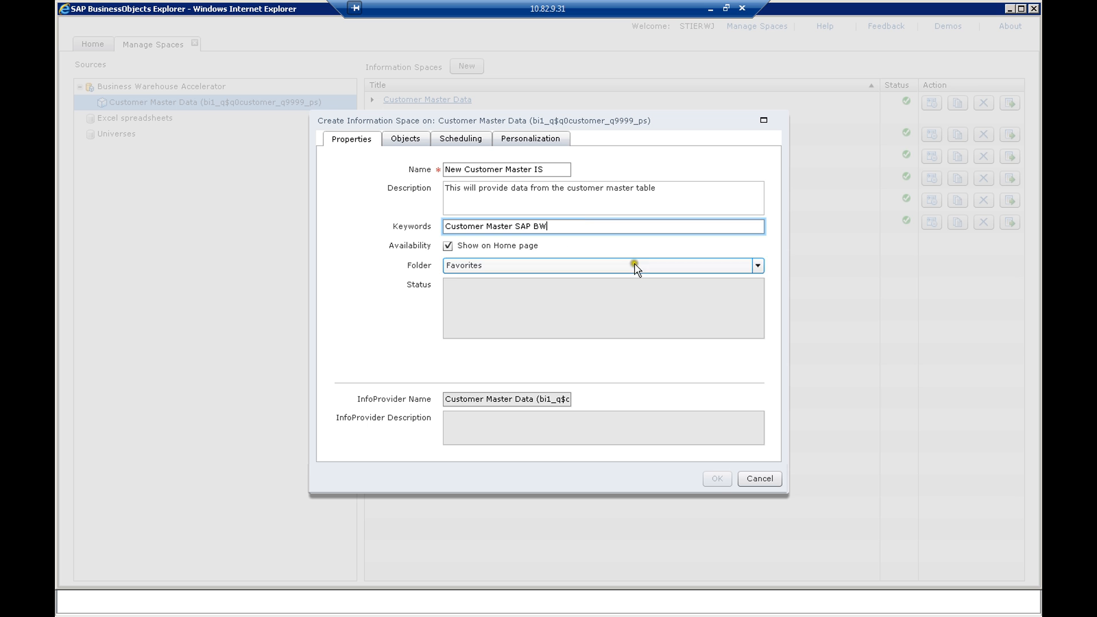
left_click(756, 266)
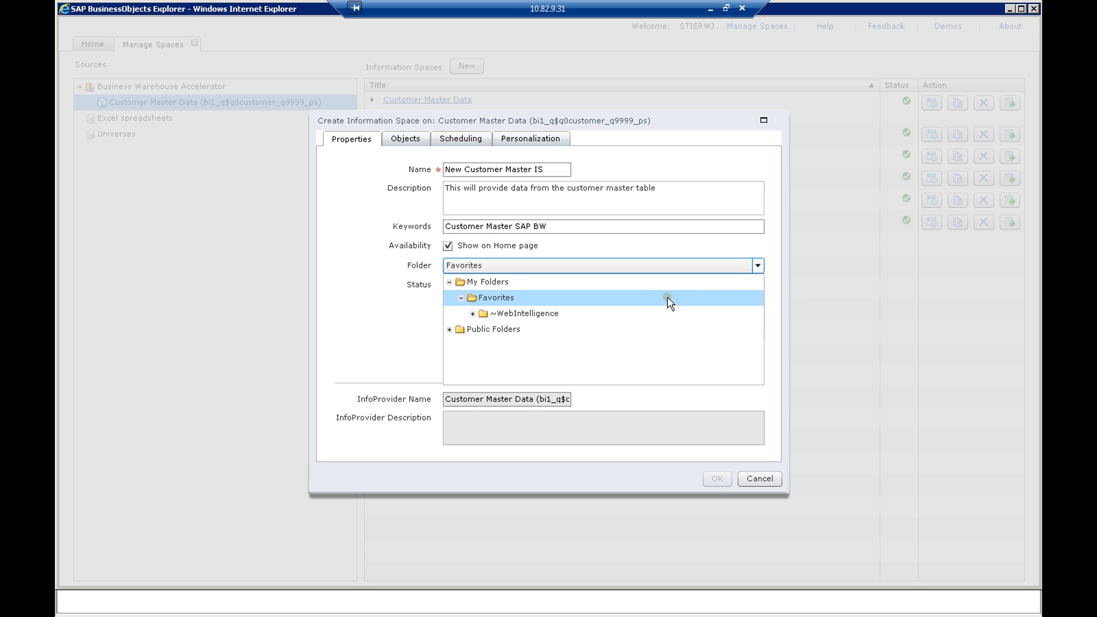
left_click(641, 333)
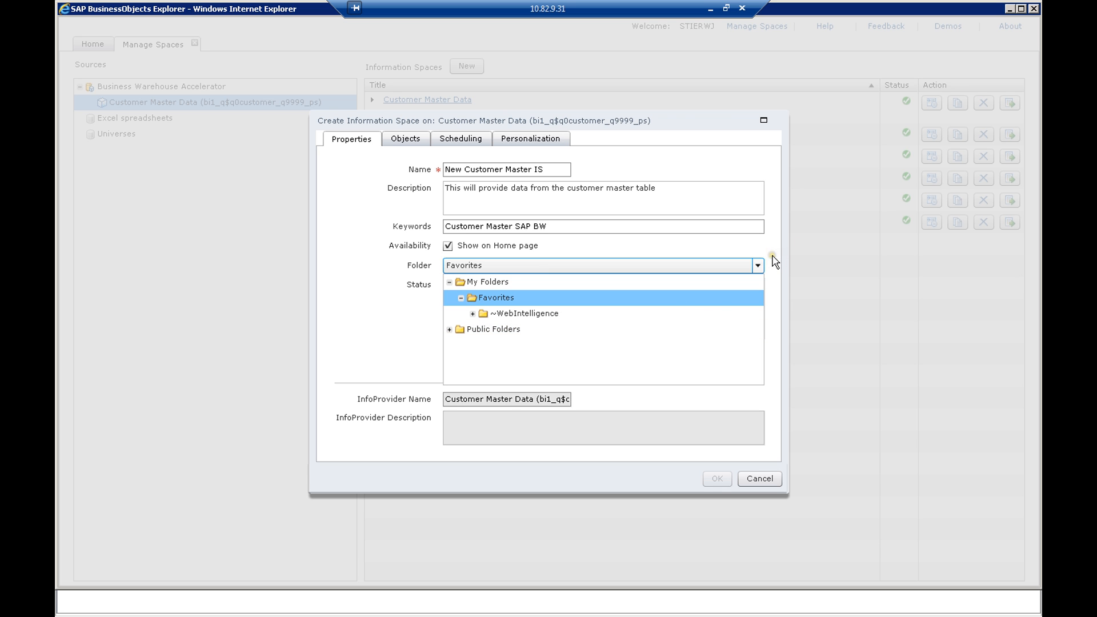
left_click(683, 301)
left_click(674, 300)
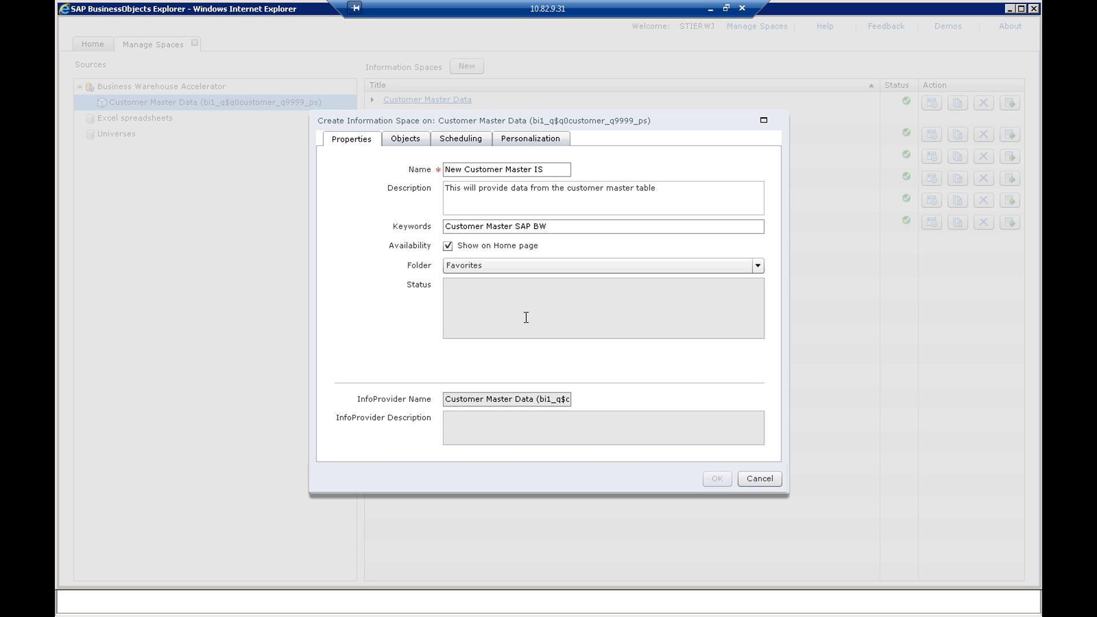
Add Account group(Text) from the InfoProvider's q$q0customer_q99991 folder as a facet of the information space
left_click(411, 138)
left_click(371, 192)
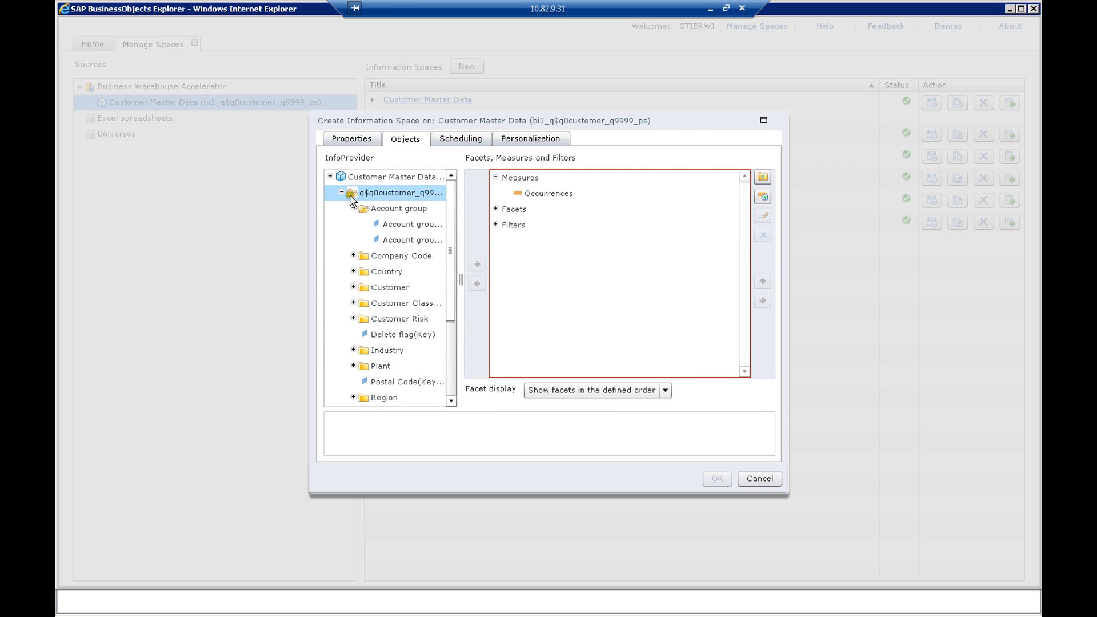
left_click(342, 193)
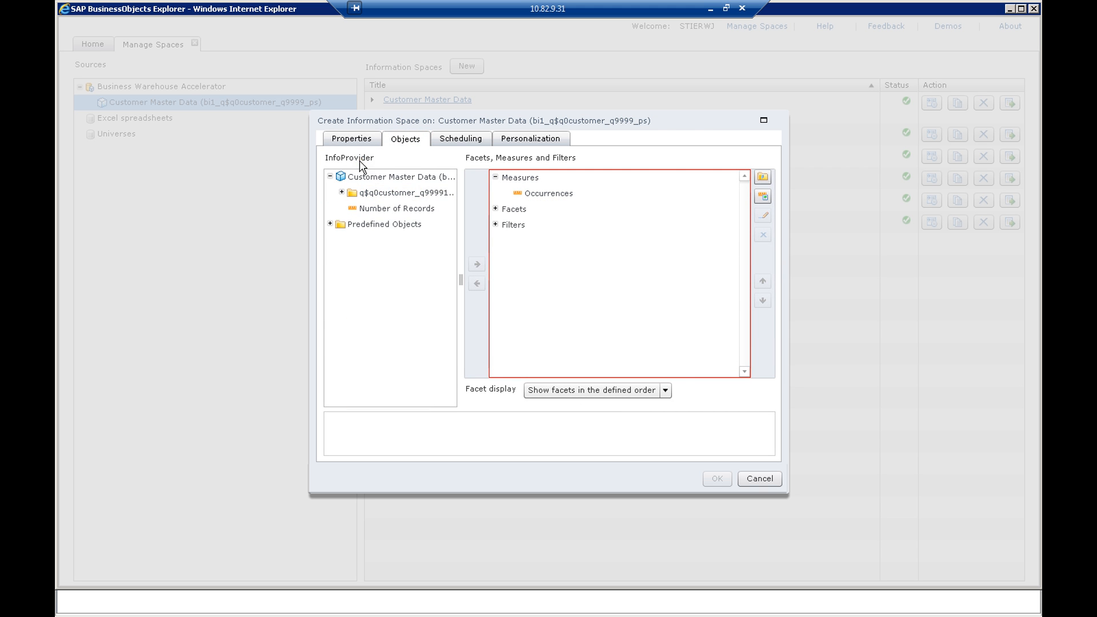
left_click(391, 178)
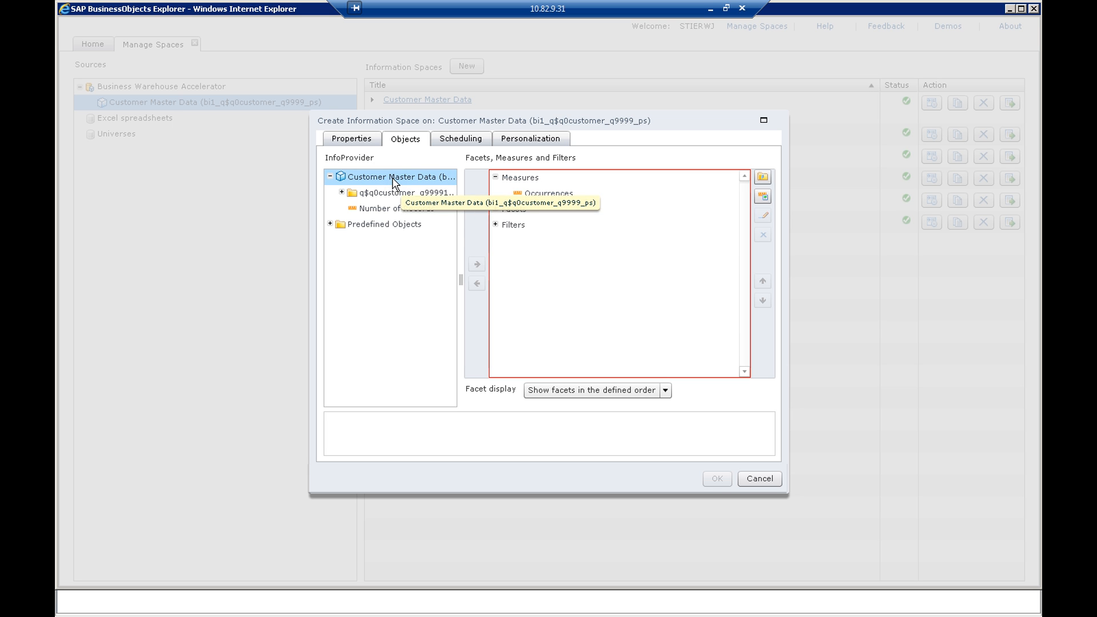
left_click(389, 199)
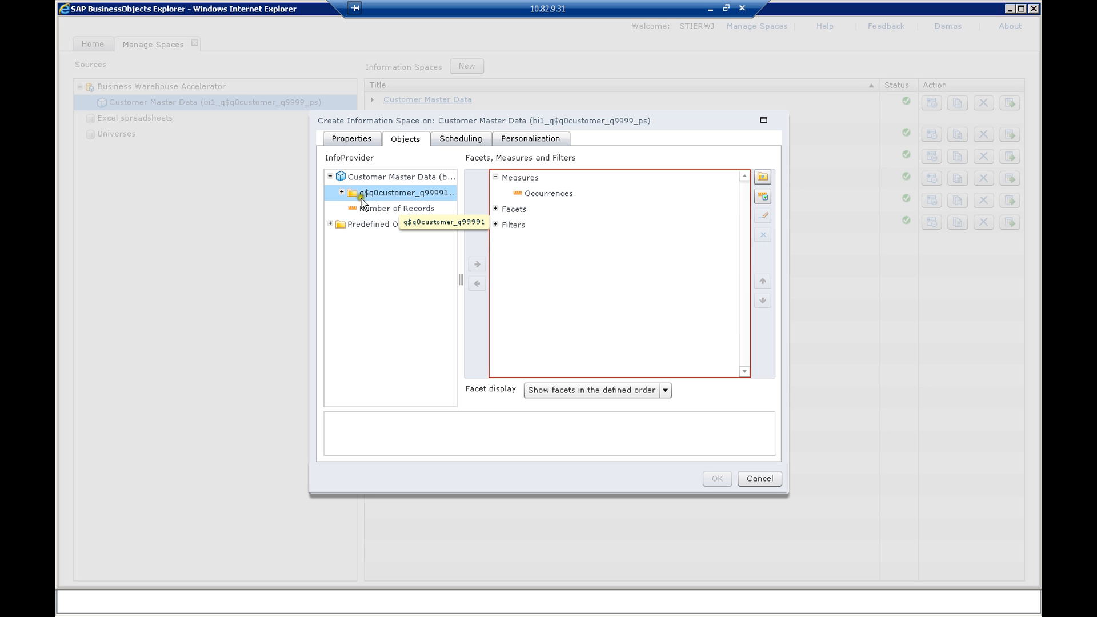
left_click(341, 193)
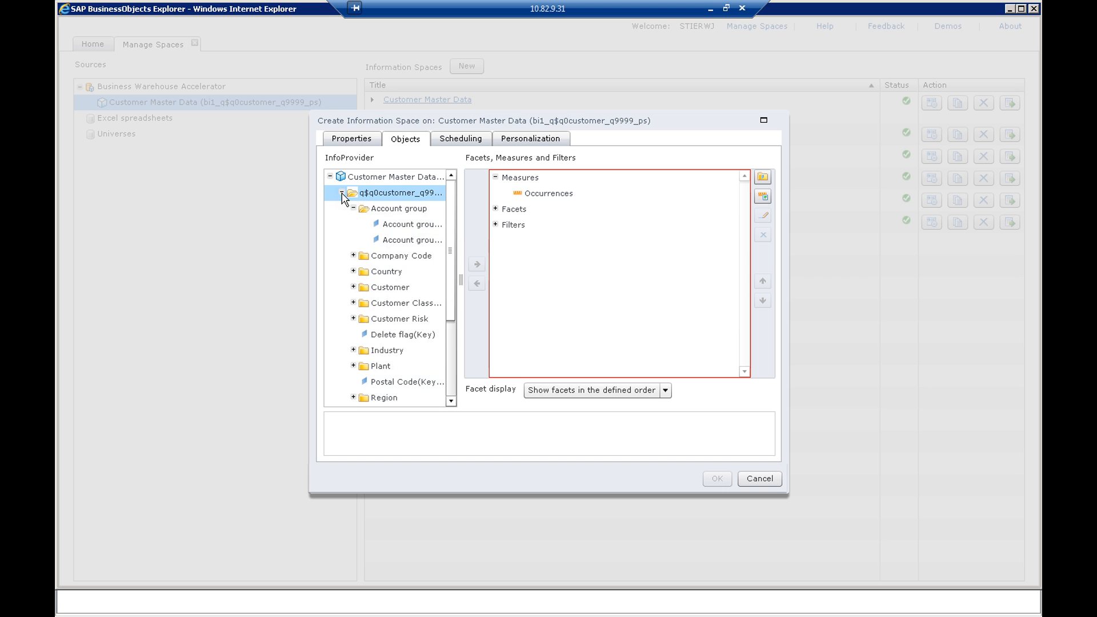
left_click(427, 224)
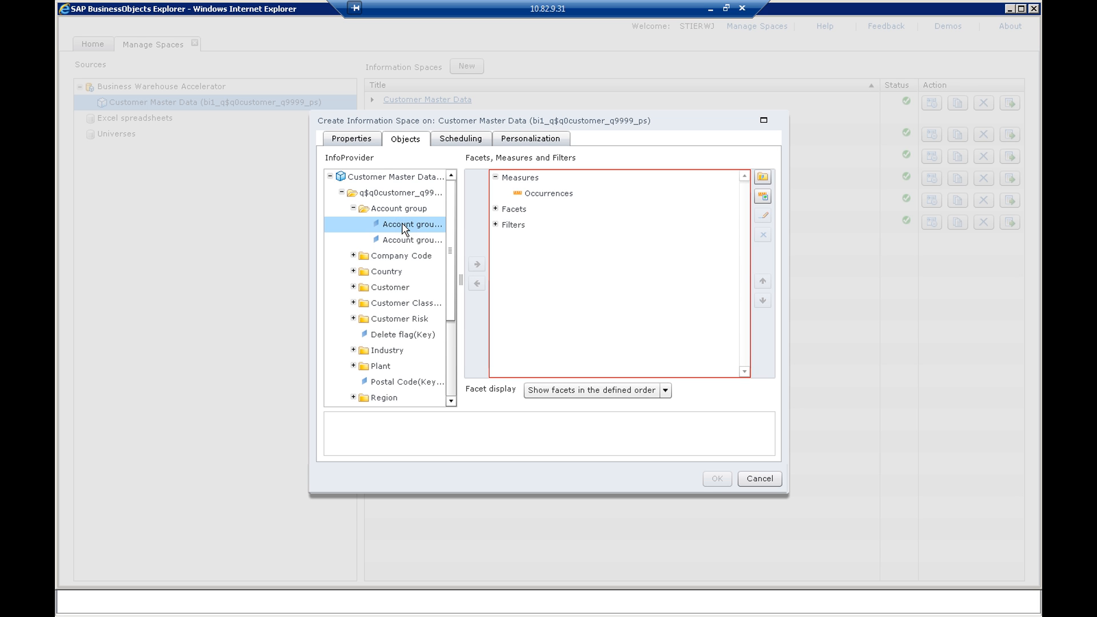
left_click(403, 228)
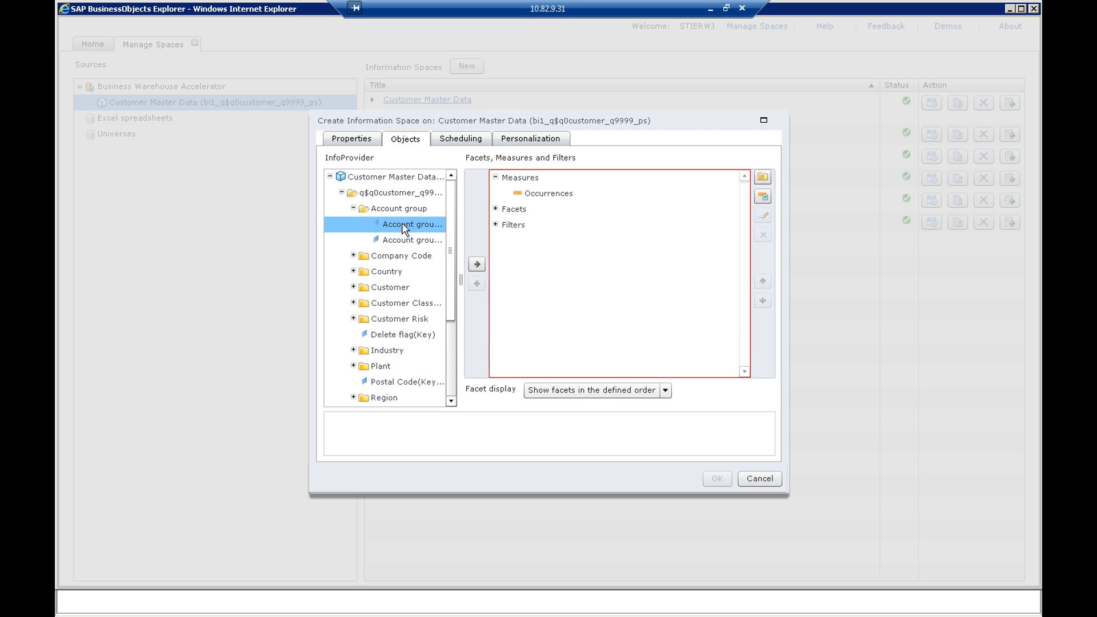
left_click(475, 265)
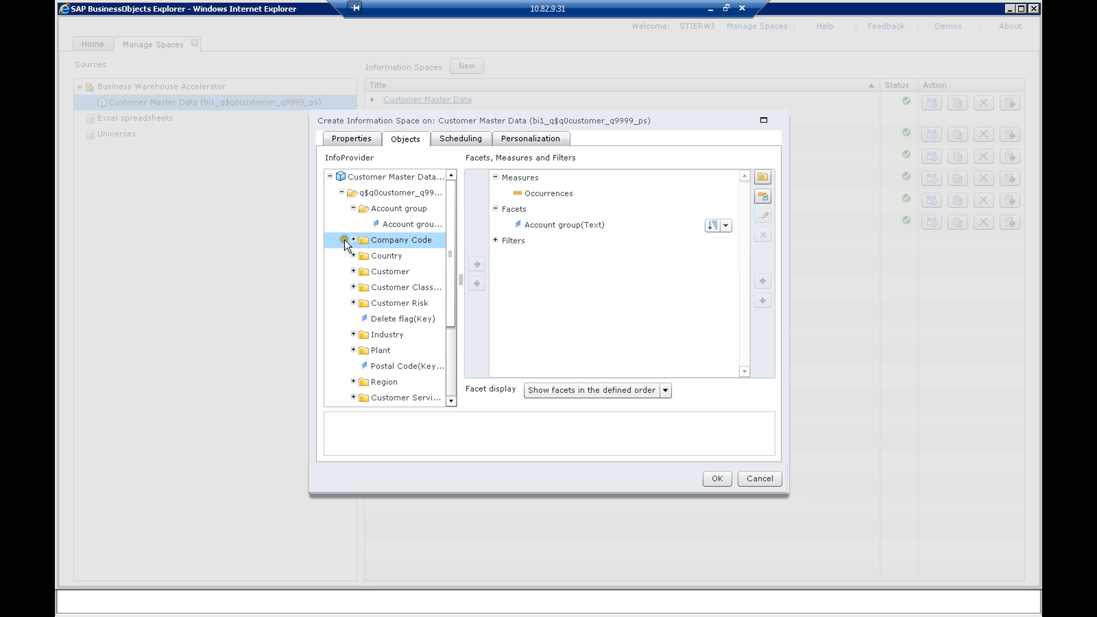
Add Country(Text) from the InfoProvider's Country folder as a facet
left_click(353, 255)
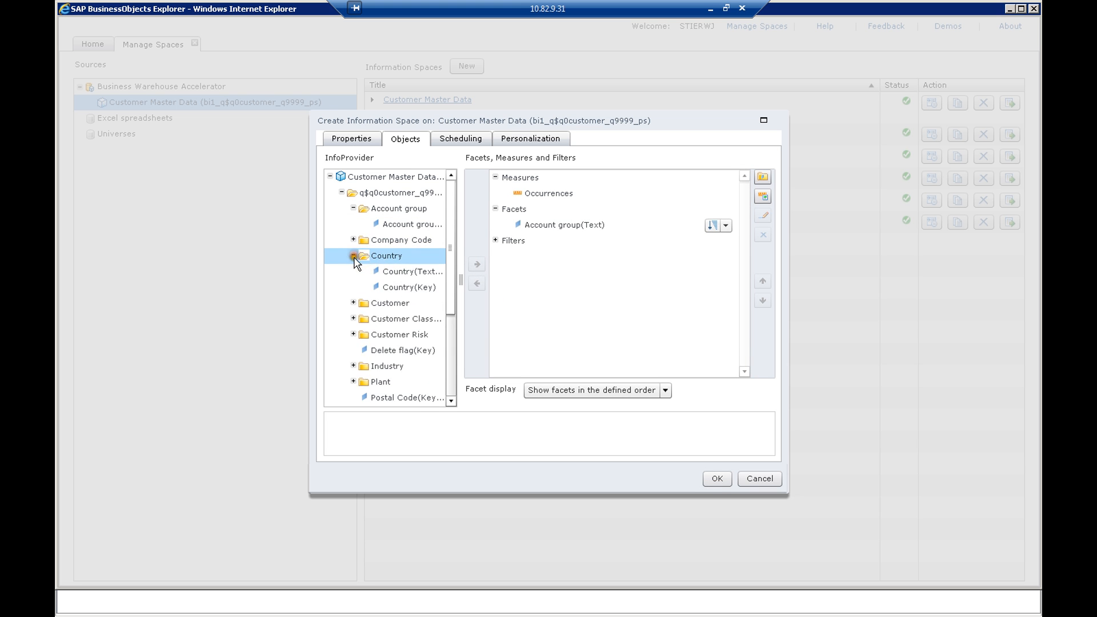
left_click(410, 273)
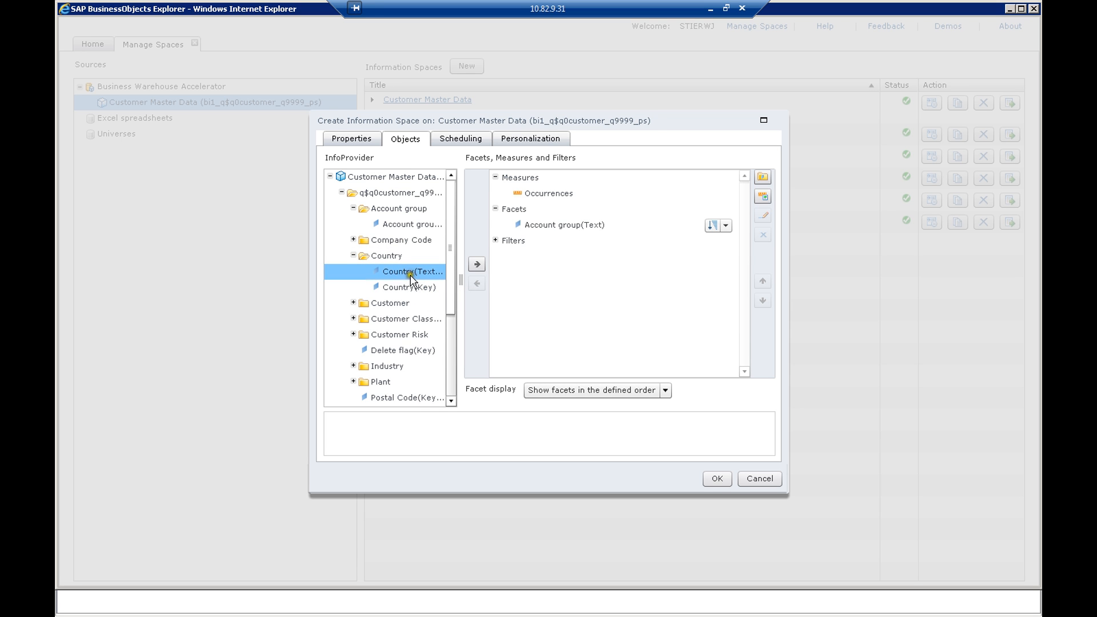
left_click(477, 264)
Add Customer(Text) from the InfoProvider's Customer folder as a facet
left_click_drag(450, 294, 451, 315)
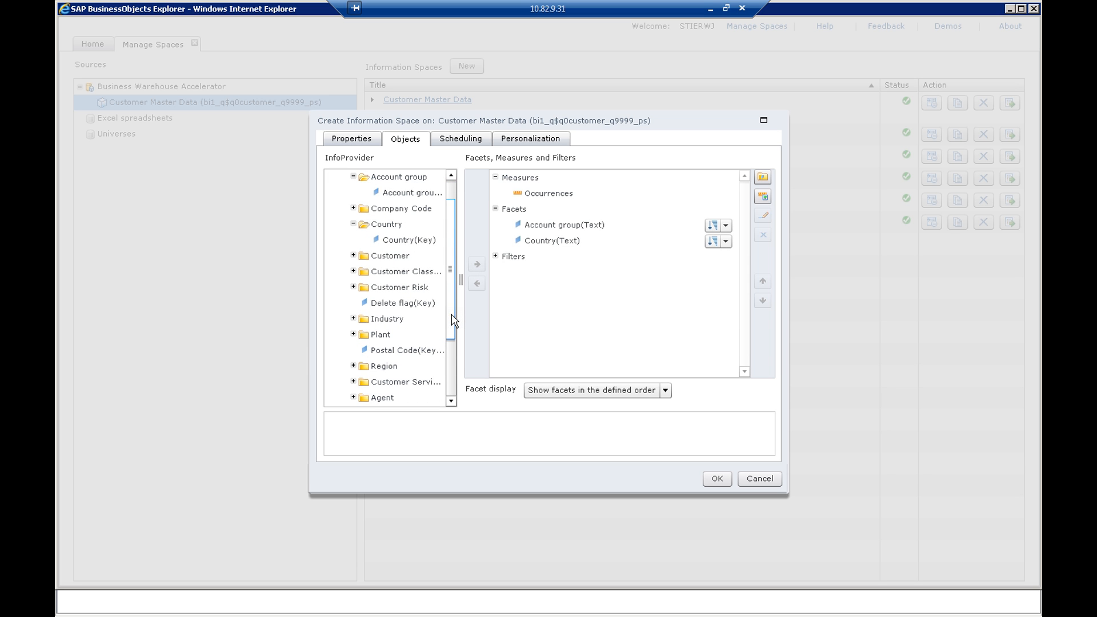
left_click(353, 320)
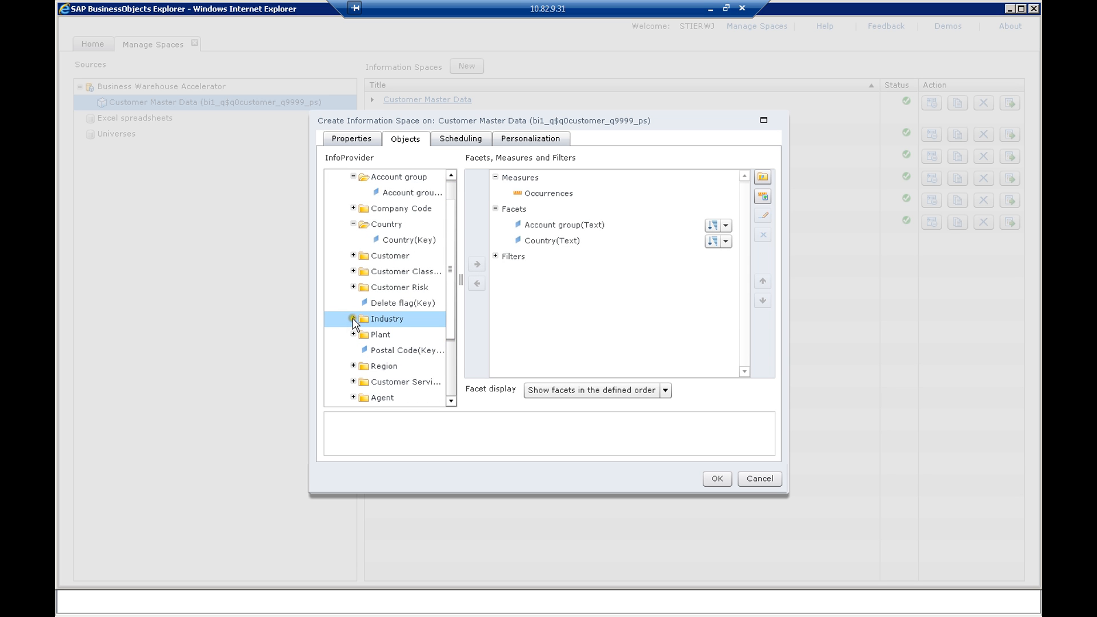
left_click(353, 255)
left_click(374, 287)
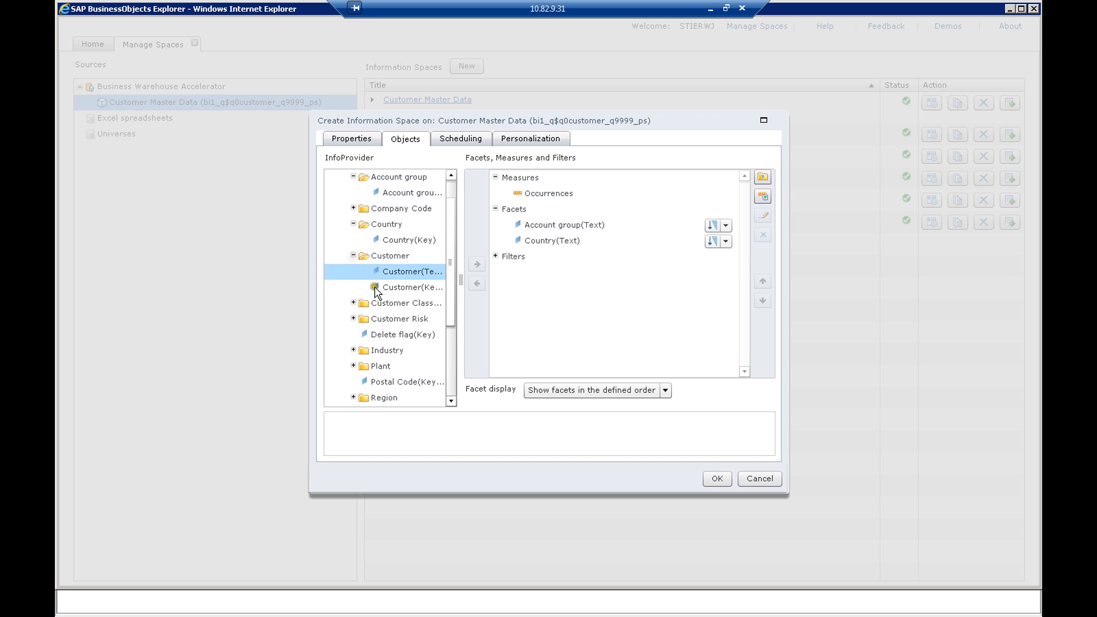
double_click(407, 272)
left_click(554, 336)
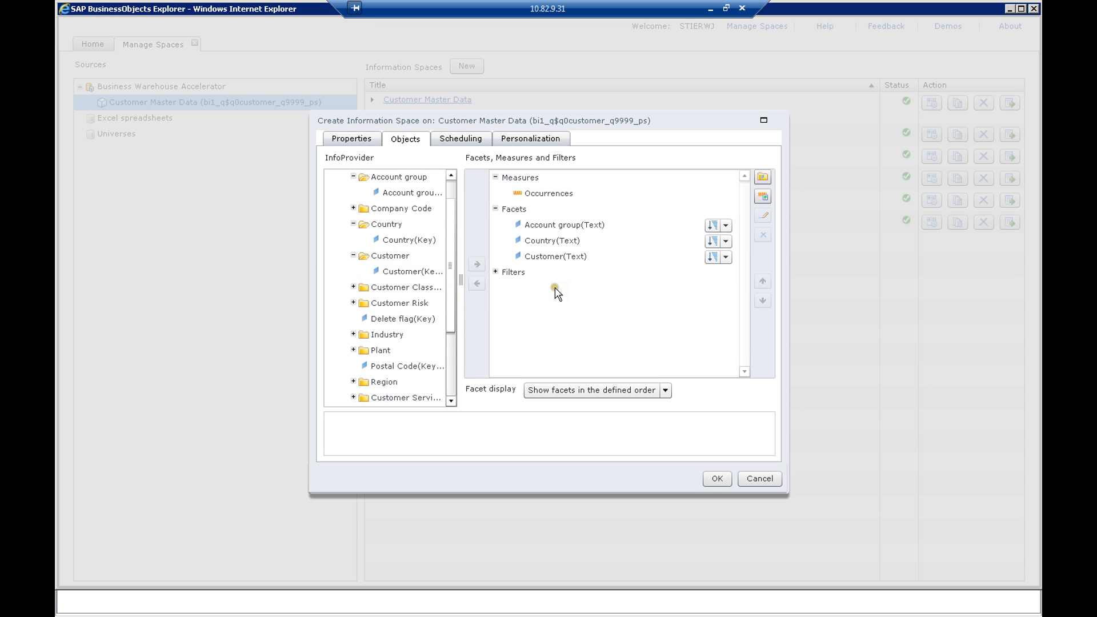
Review the predefined sort options of the Account group(Text) facet and the commands for creating a group or calculated measure
left_click(572, 240)
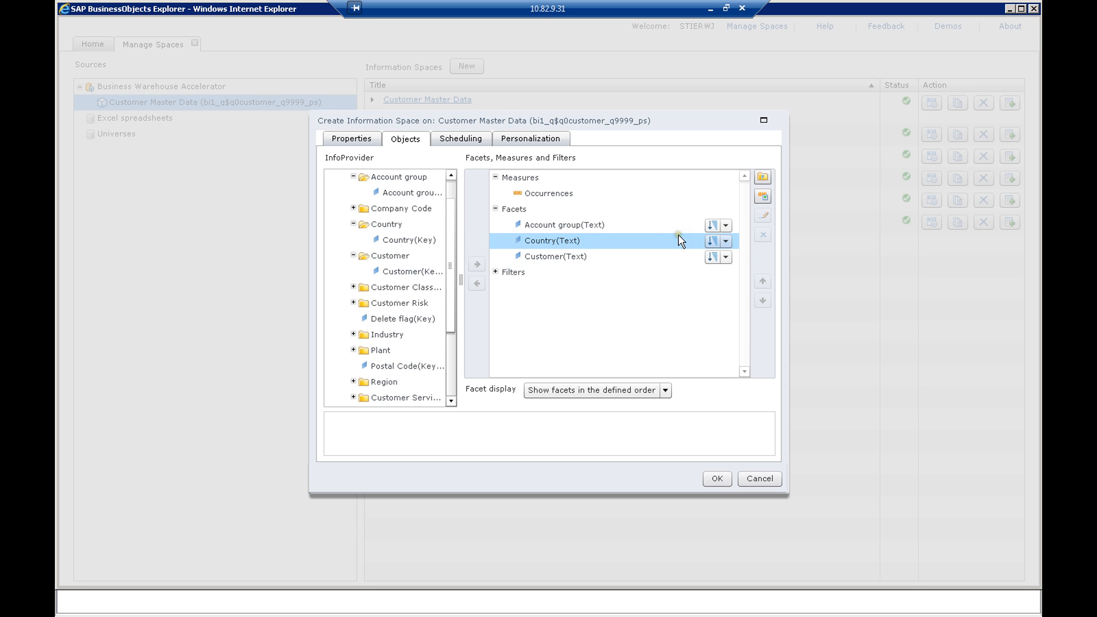
left_click(733, 229)
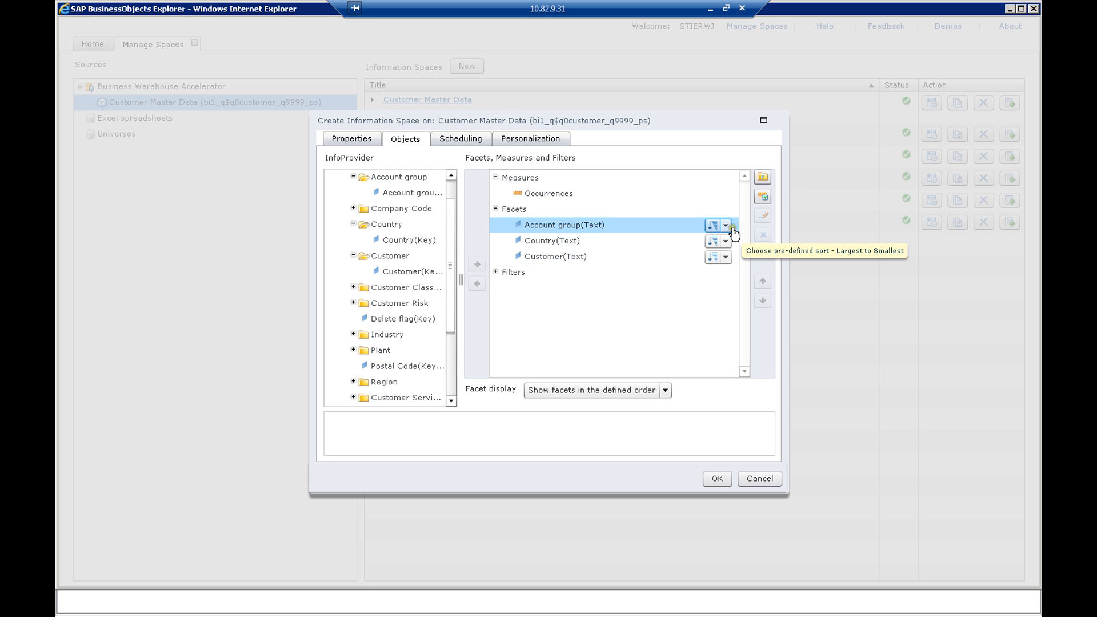
left_click(733, 229)
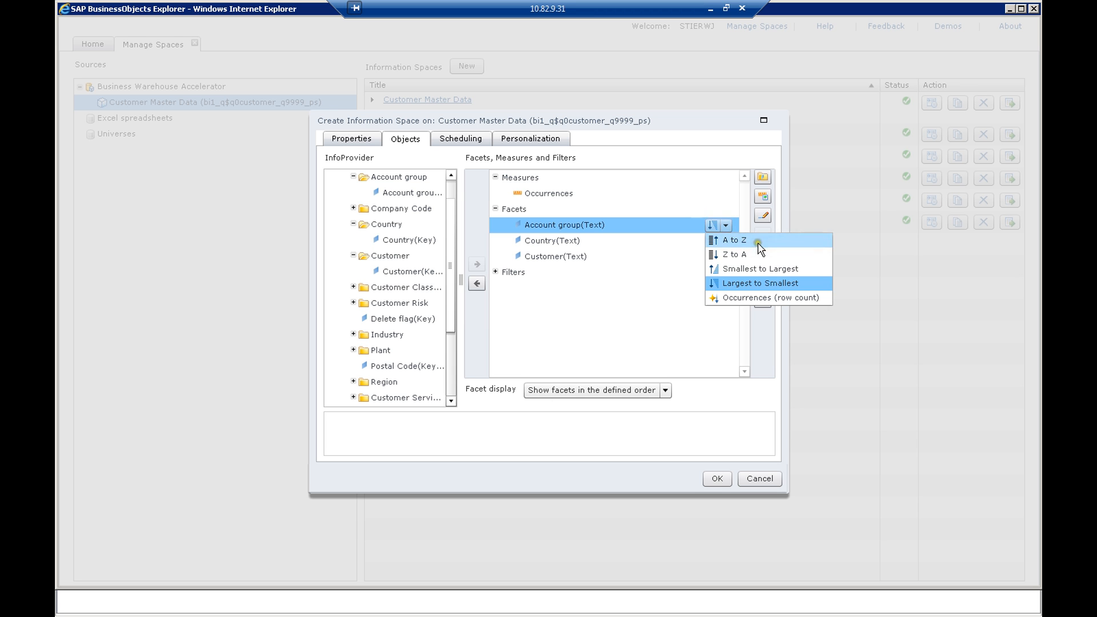
left_click(789, 287)
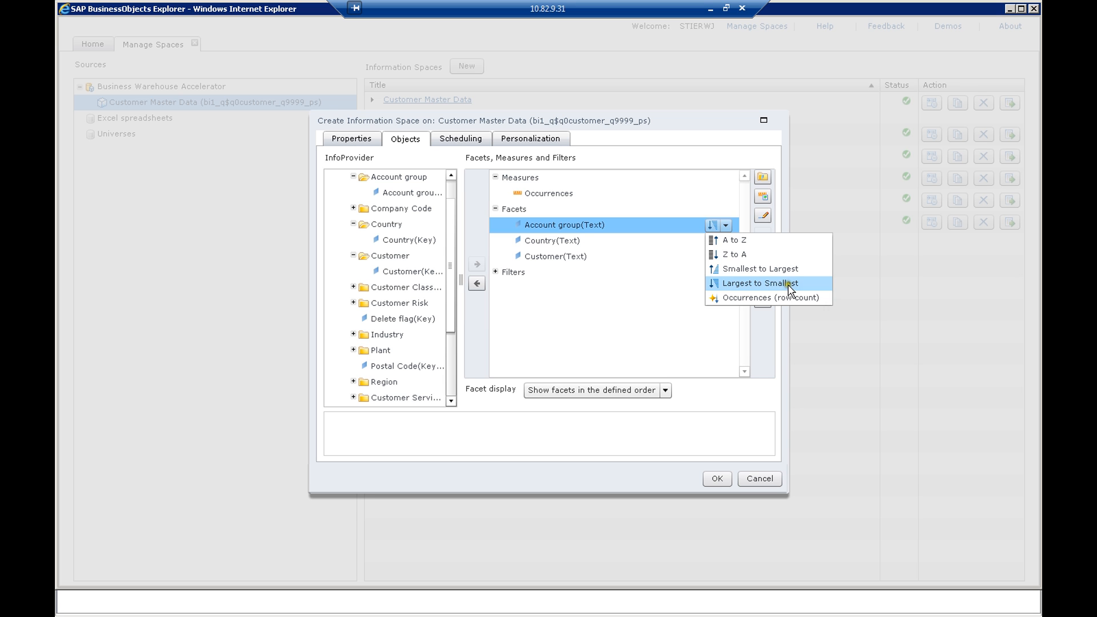
left_click(799, 310)
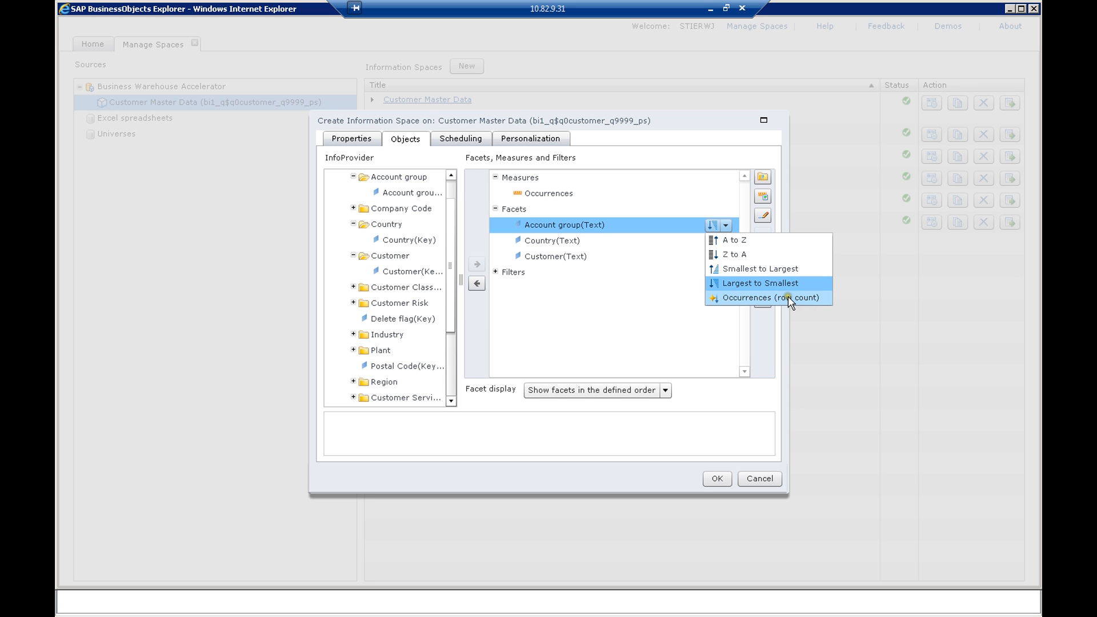
left_click(788, 297)
left_click(783, 299)
left_click(783, 298)
left_click(774, 324)
left_click(770, 326)
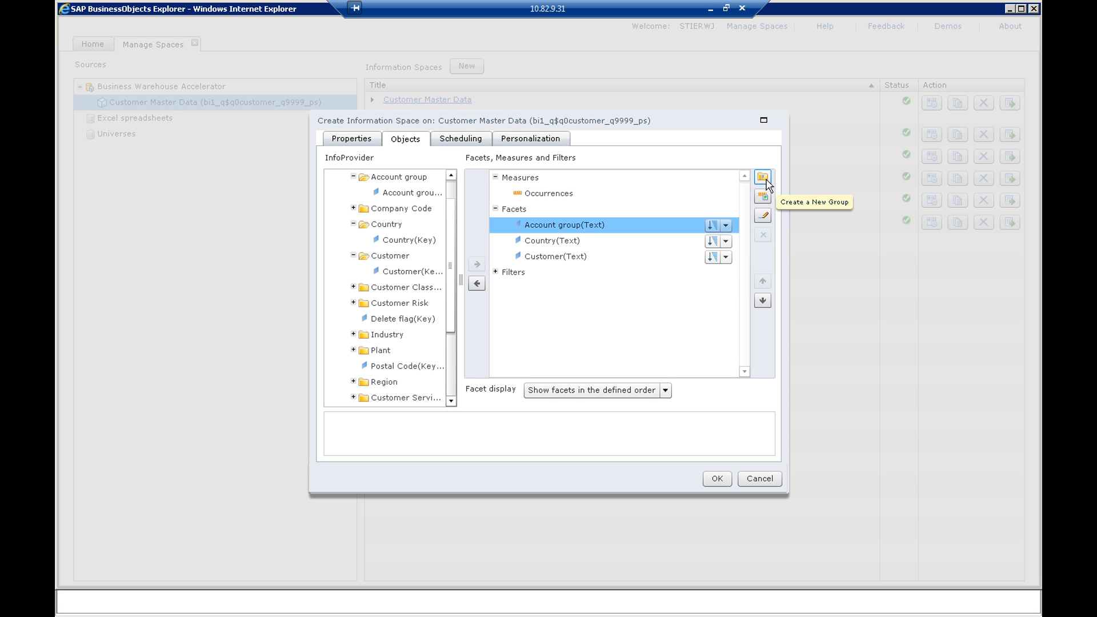
left_click(765, 199)
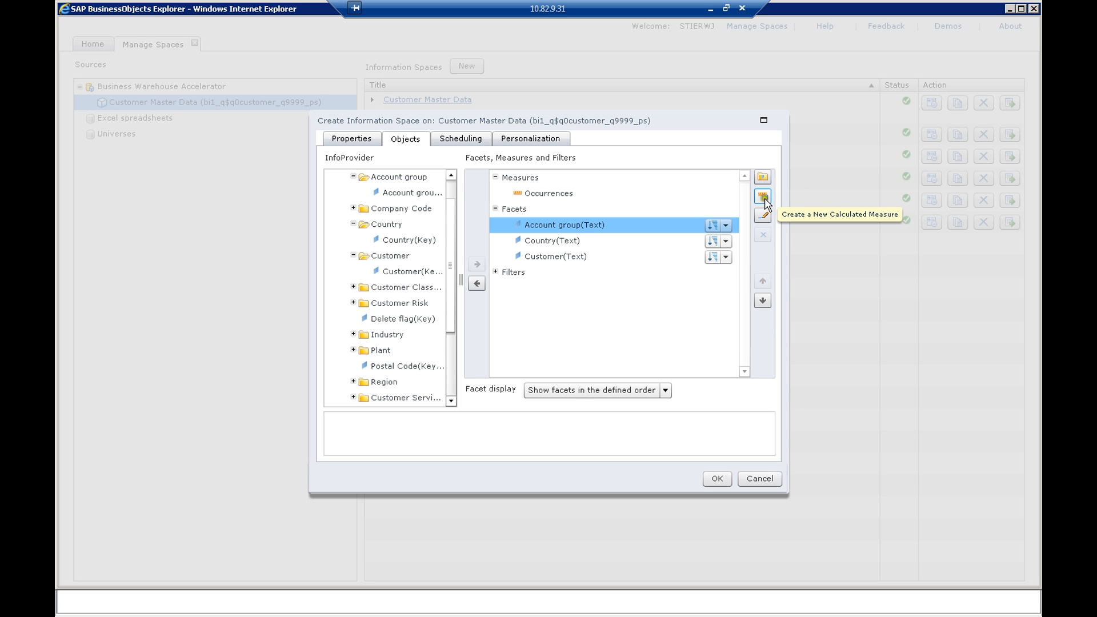
left_click(765, 199)
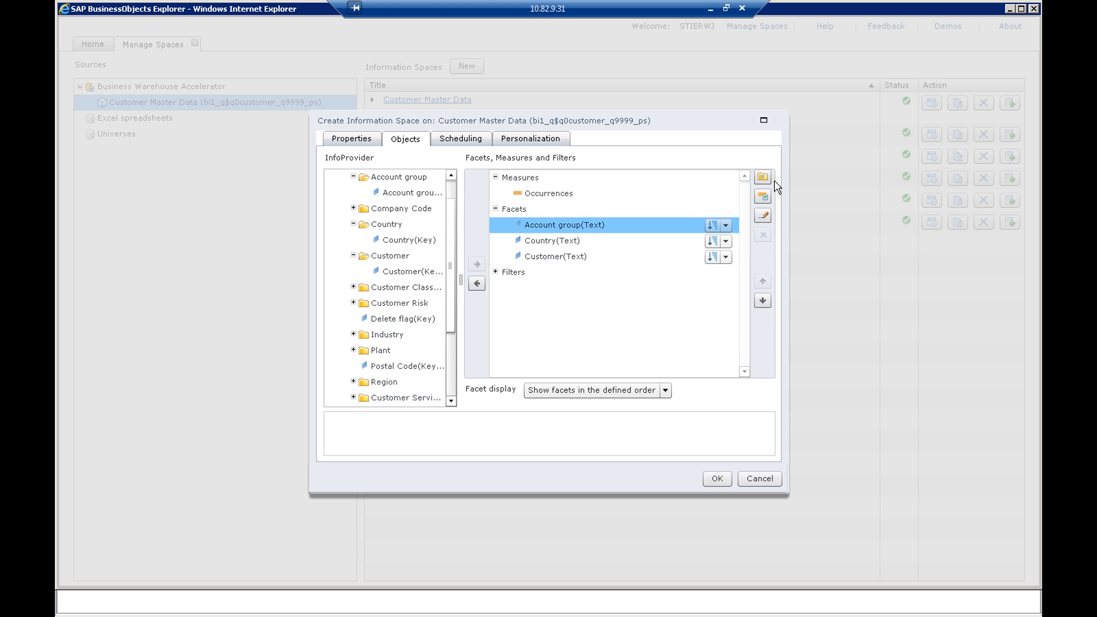
Expand the Filters node and the InfoProvider's Predefined Objects folder to examine their contents
left_click(495, 272)
scroll(446, 311, "down", 1)
left_click_drag(446, 311, 450, 382)
left_click(329, 397)
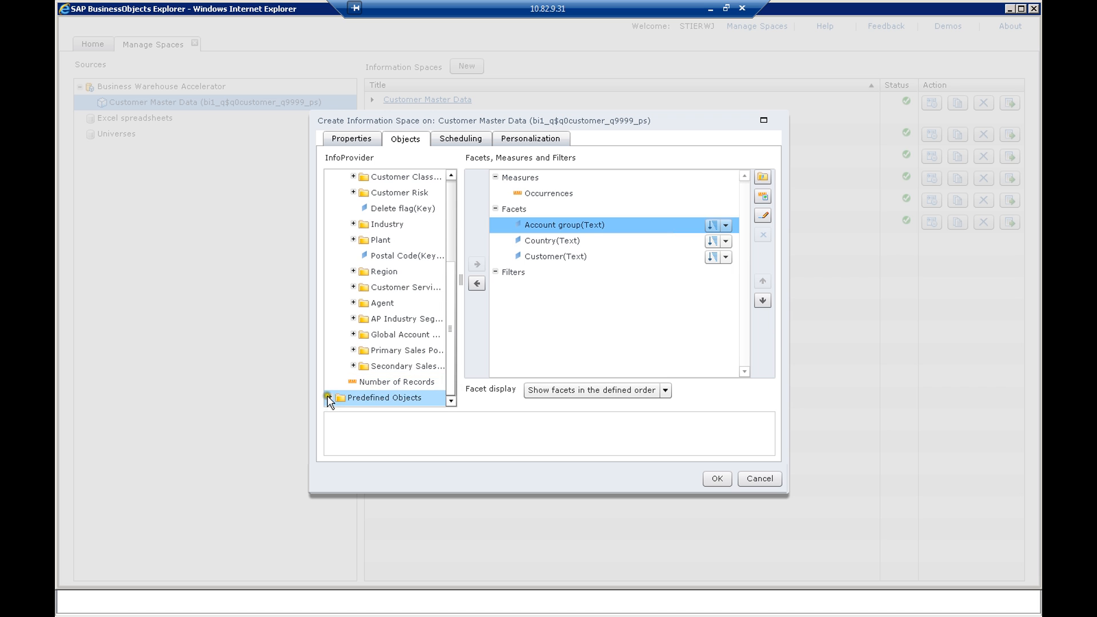
left_click(447, 367)
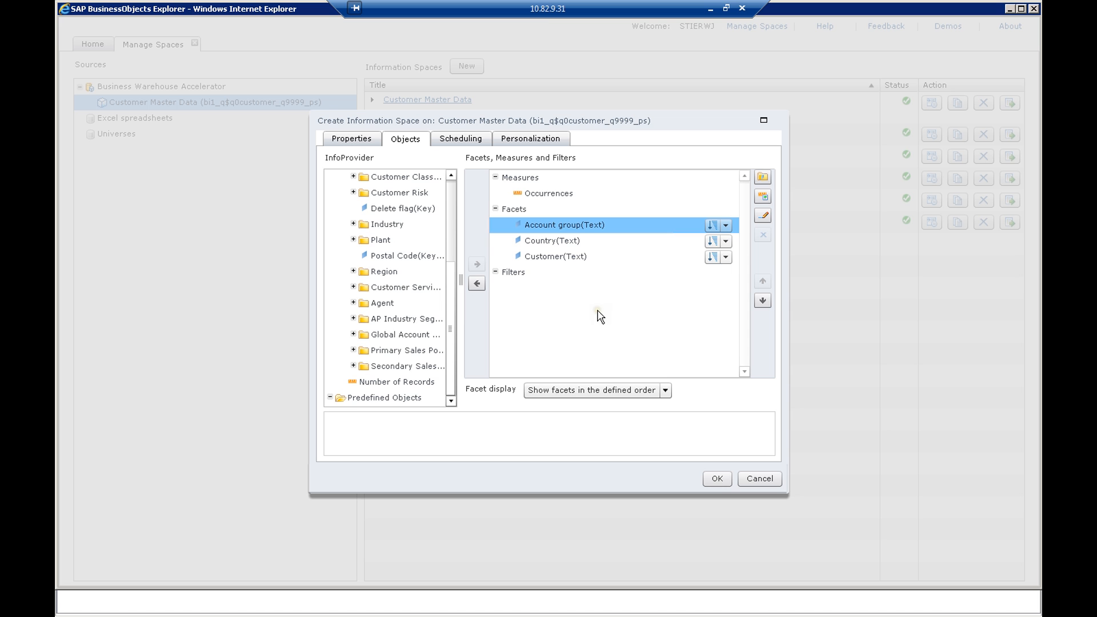
Try the Once and Periodically scheduling modes for the information space, and return the mode to None
left_click(548, 316)
left_click(541, 311)
left_click(470, 147)
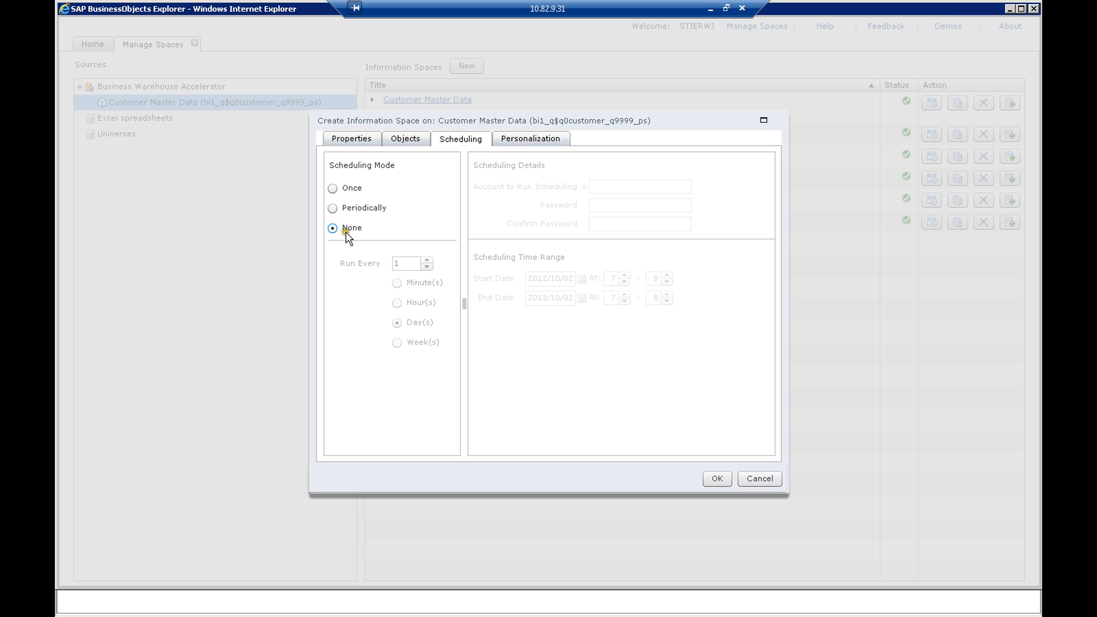
left_click(332, 188)
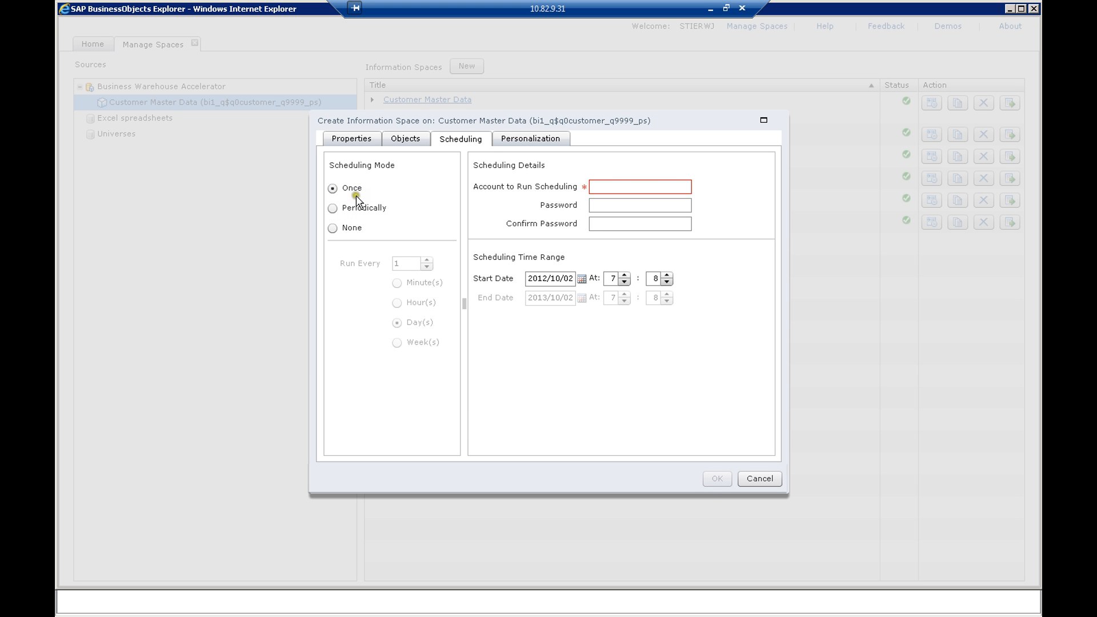
left_click(333, 208)
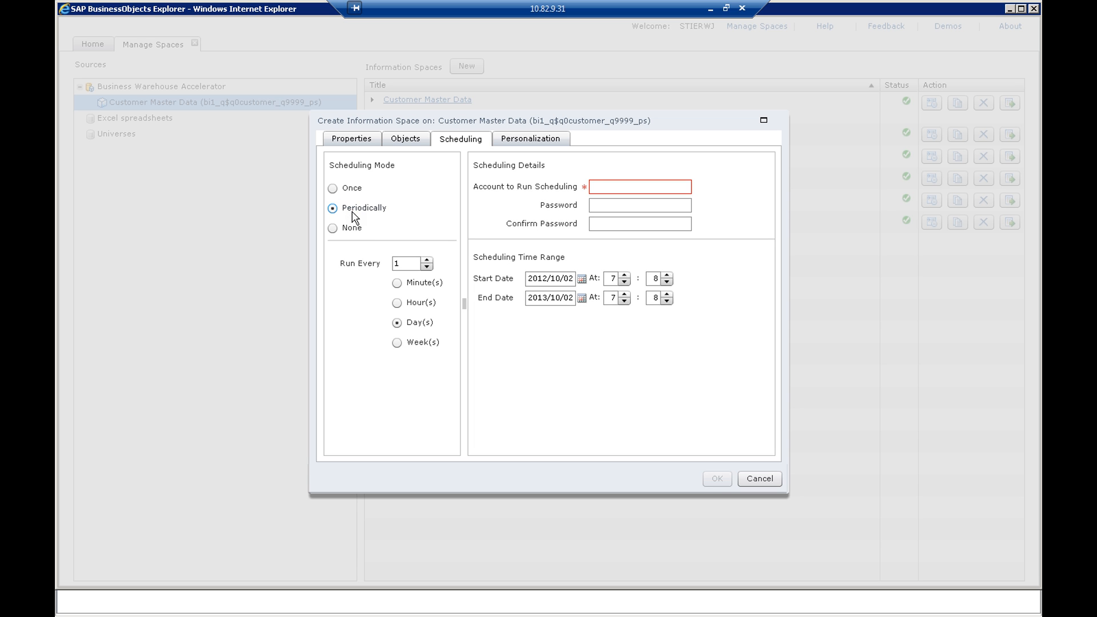
left_click(354, 209)
left_click(348, 210)
left_click(417, 284)
left_click(334, 229)
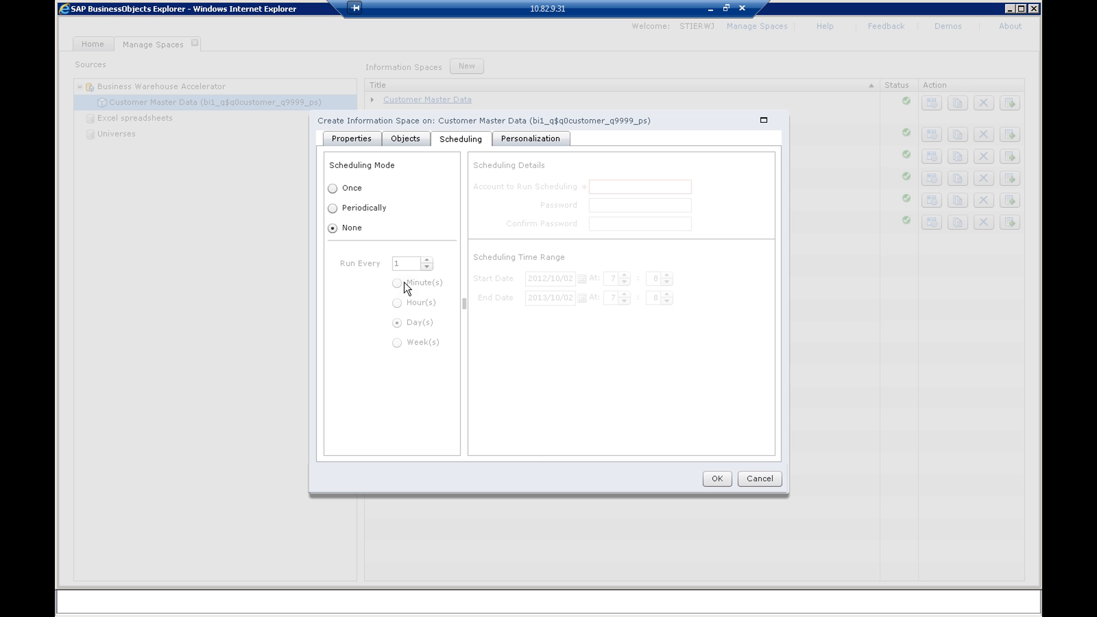
Enable personalized exploration for the new information space
left_click(521, 141)
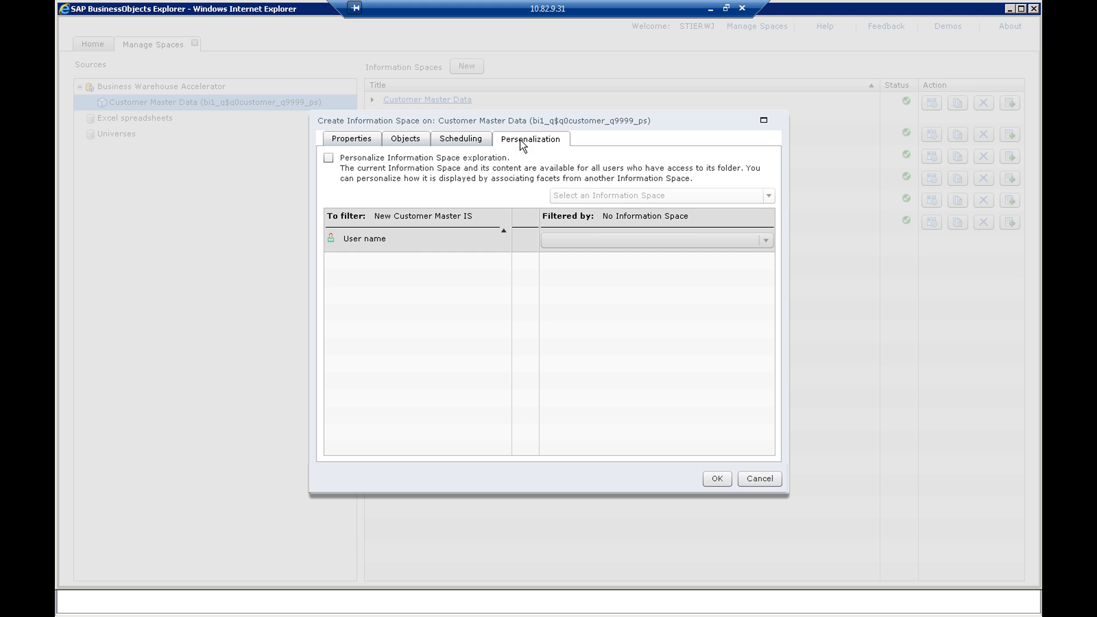
left_click(519, 142)
left_click(520, 141)
left_click(520, 141)
left_click(523, 141)
left_click(329, 158)
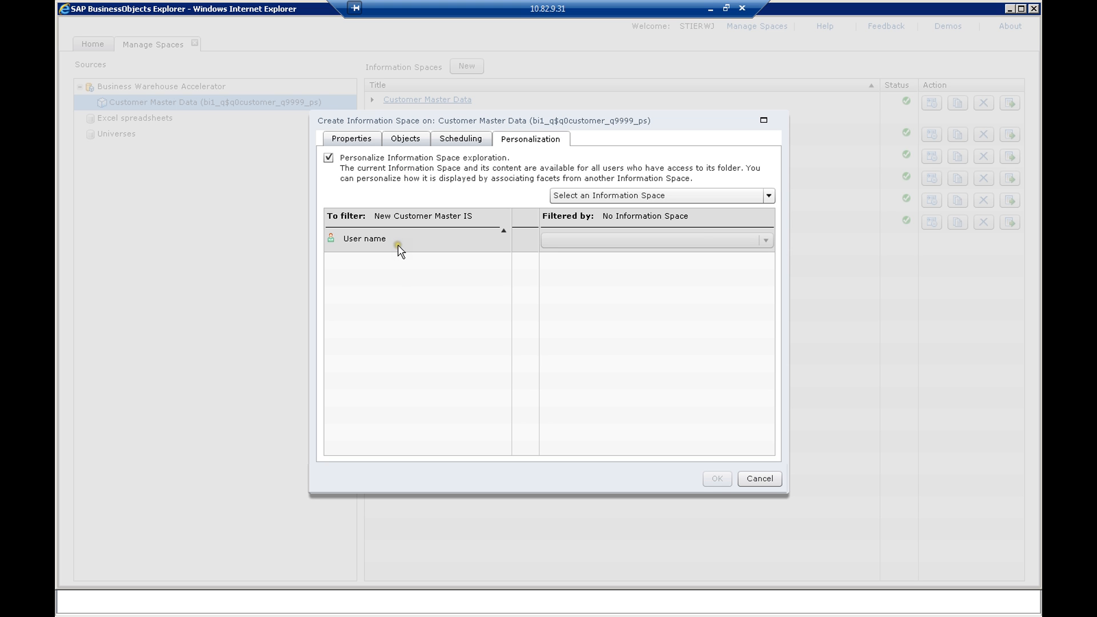
Choose the Customer Master Data information space under Business Warehouse Accelerator as the source that filters the new space
left_click(769, 195)
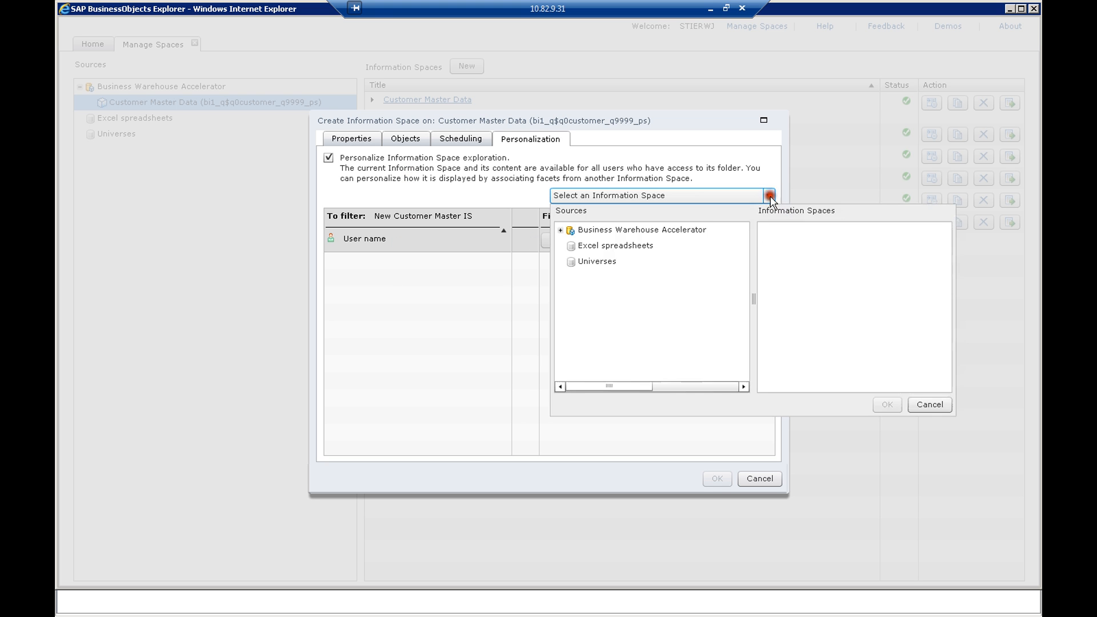
left_click(698, 230)
left_click(561, 230)
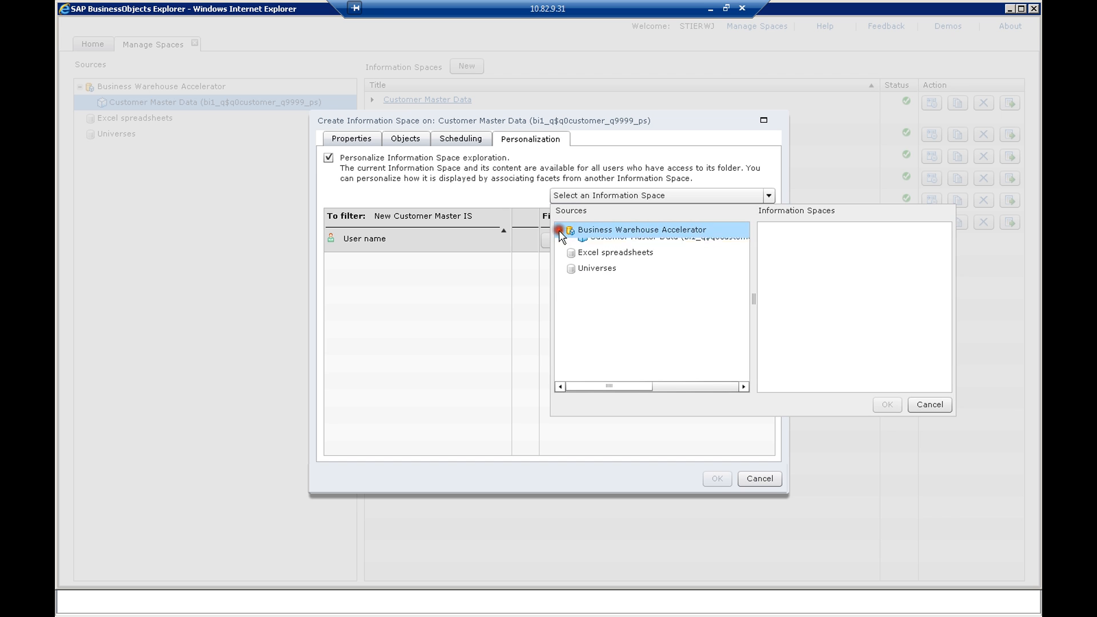
left_click(595, 247)
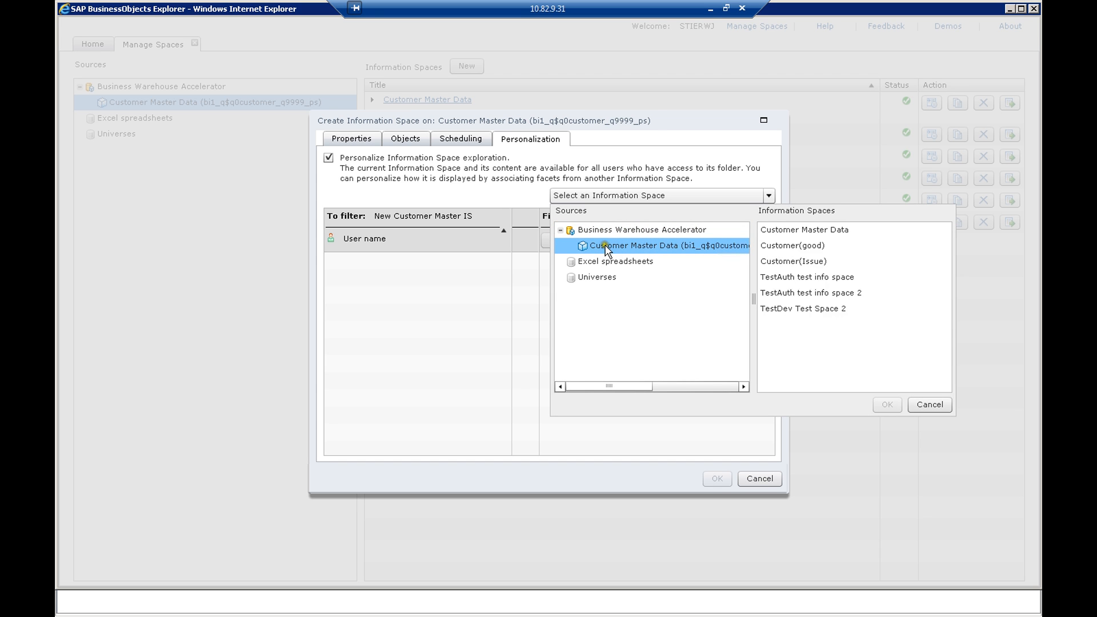
left_click(605, 248)
left_click(789, 247)
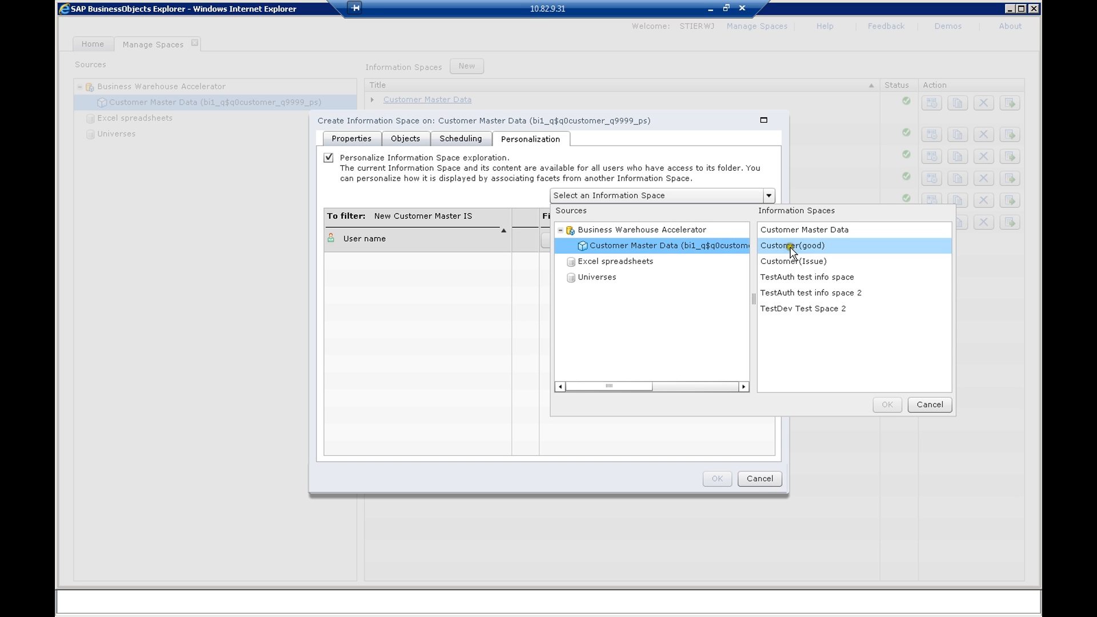
left_click(799, 231)
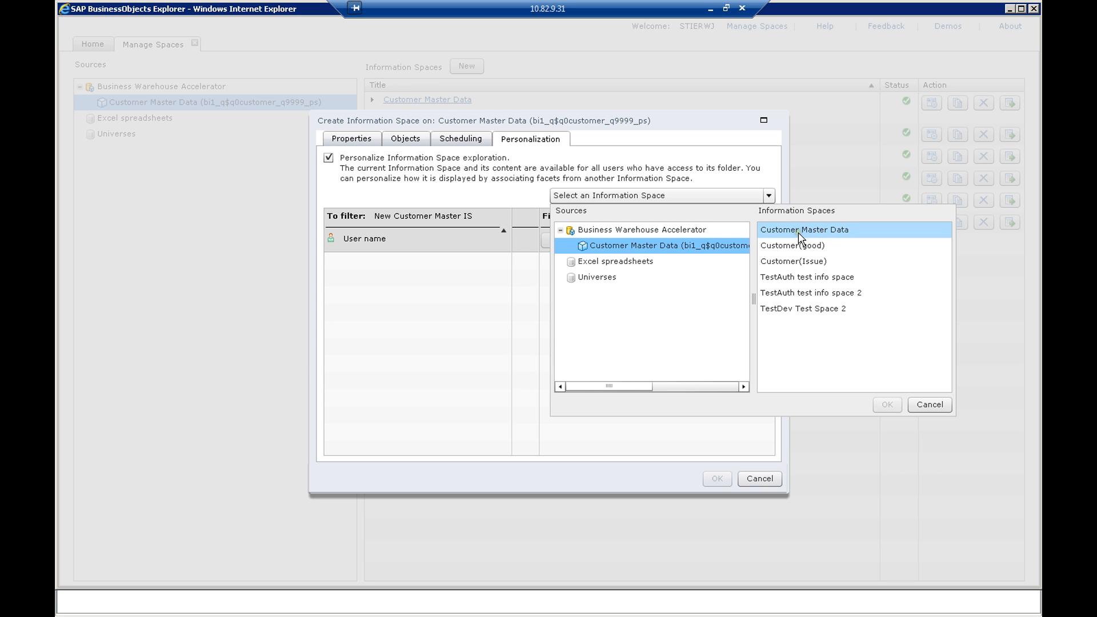
left_click(798, 235)
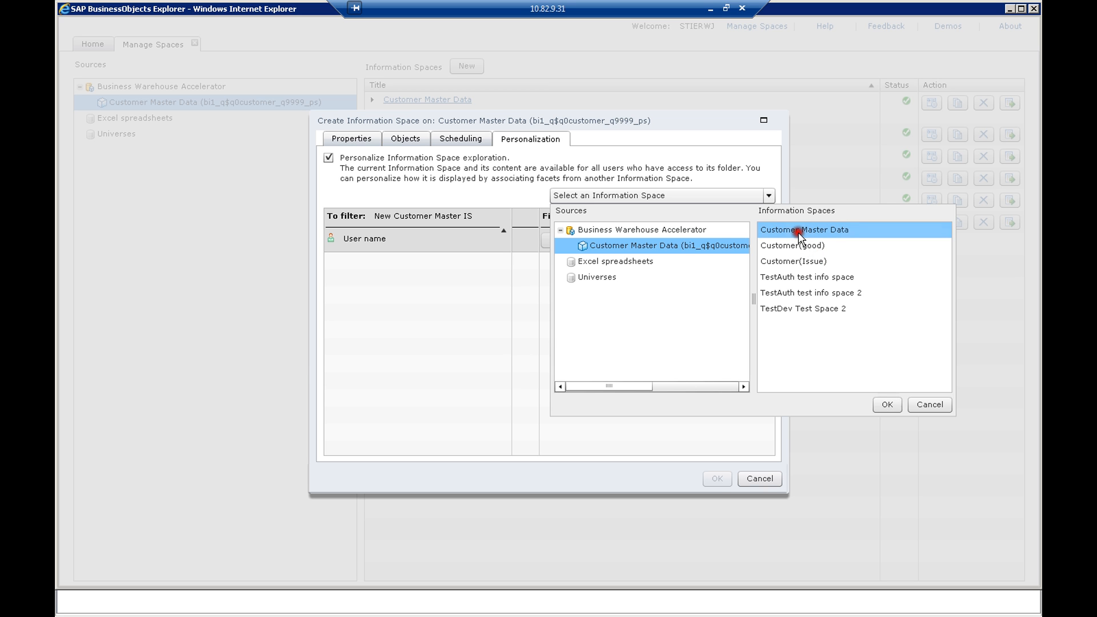
left_click(887, 404)
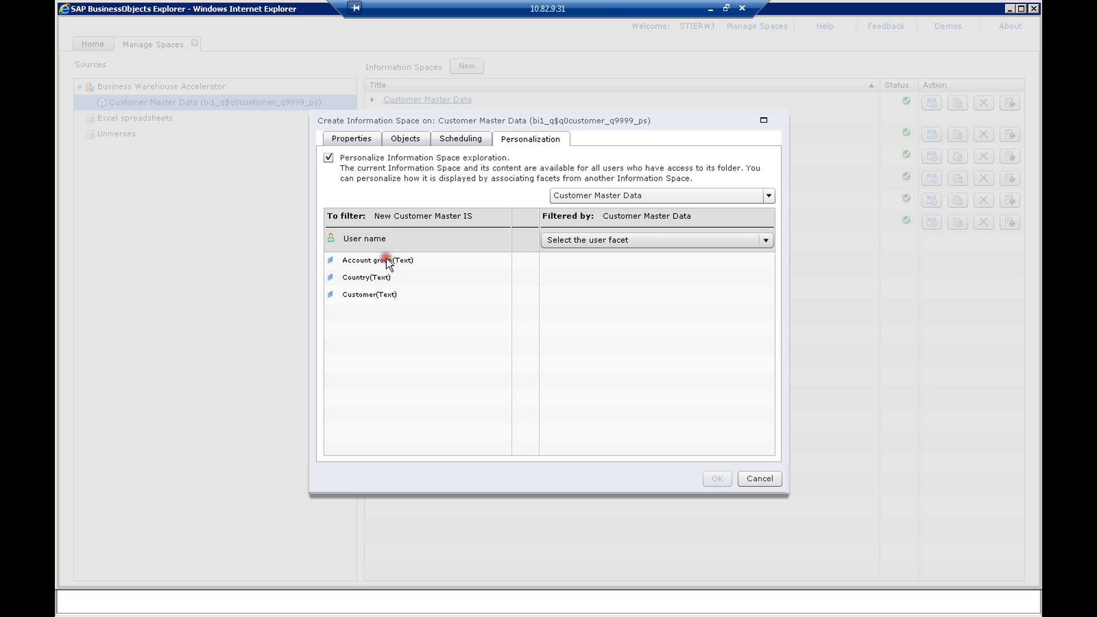
Map the user name to the Account group(Text) facet of the filtering information space
left_click(766, 240)
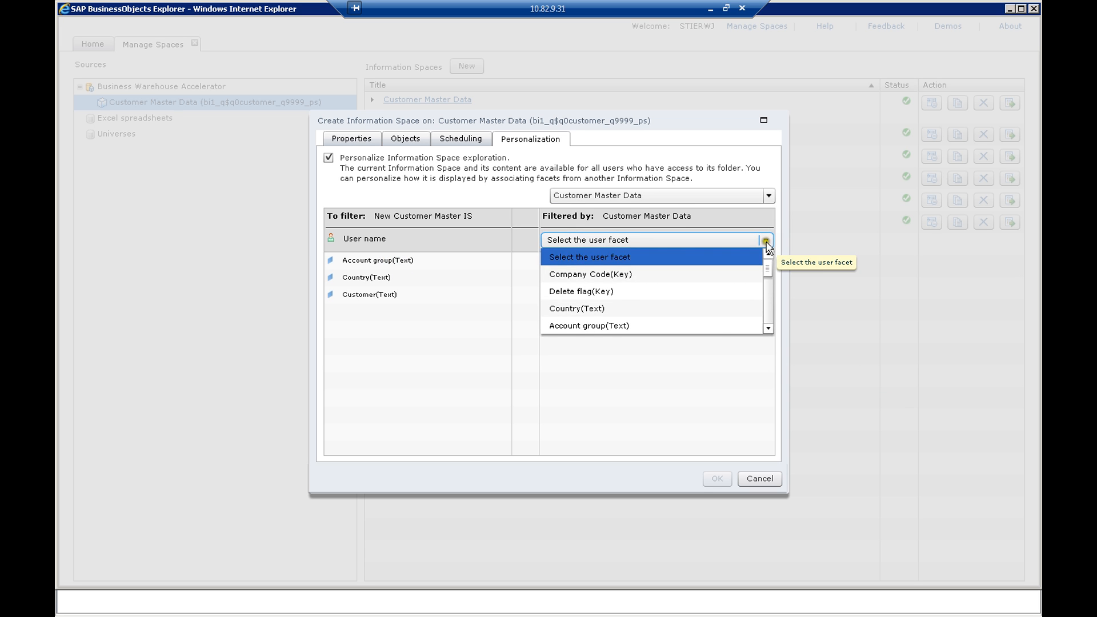
left_click(688, 326)
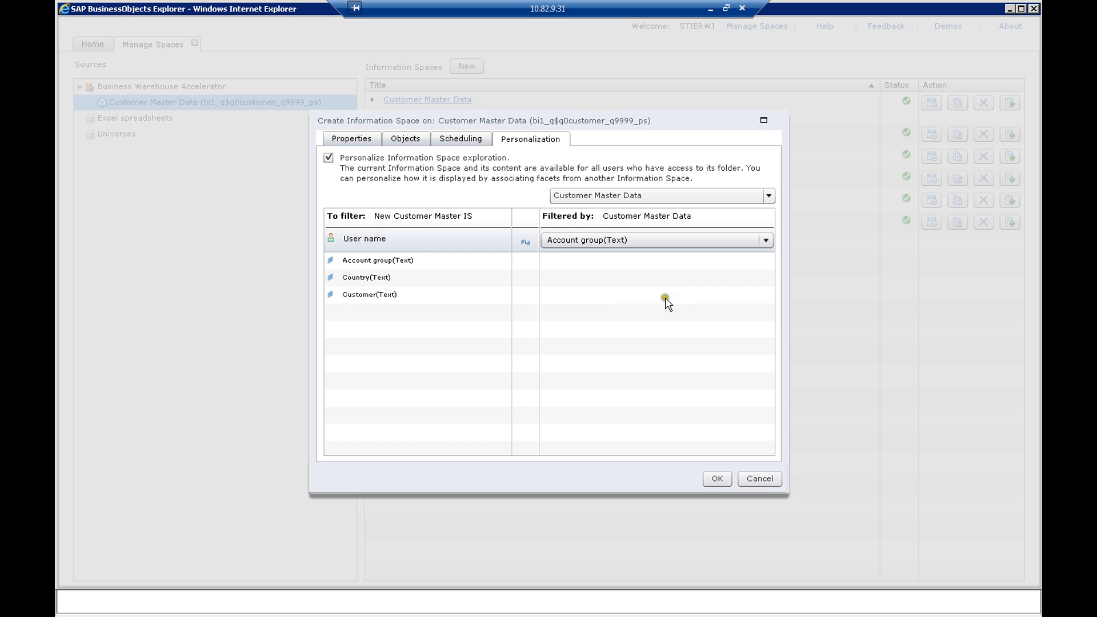
left_click(525, 249)
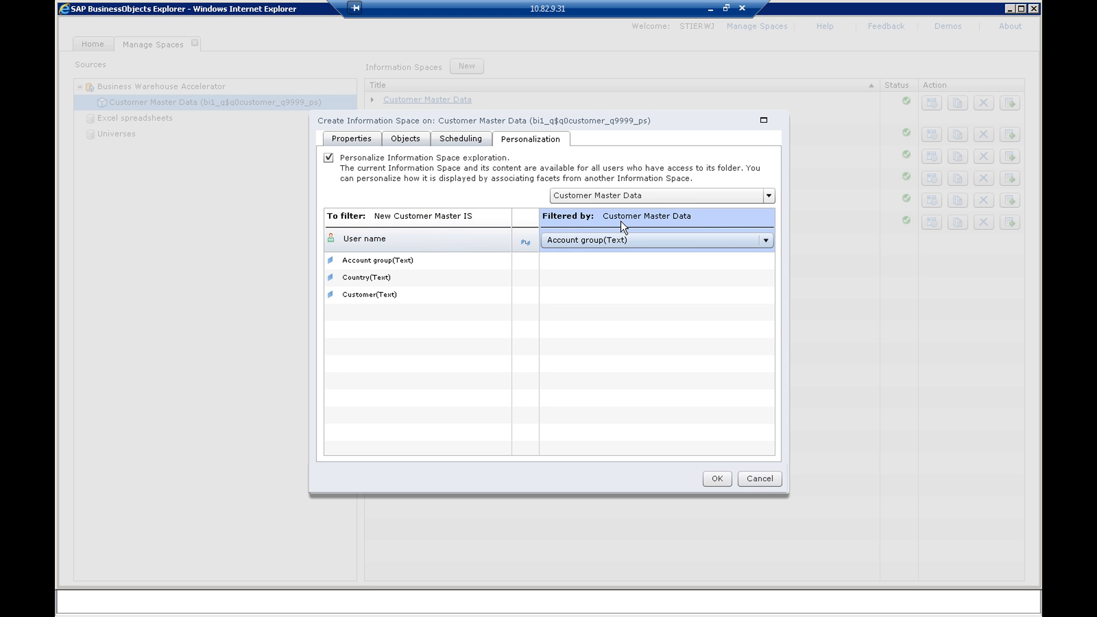
left_click(678, 223)
left_click(678, 224)
left_click(608, 241)
left_click(607, 243)
left_click(609, 243)
left_click(607, 242)
Clear the user facet selection and turn off personalized exploration for the information space
left_click(765, 240)
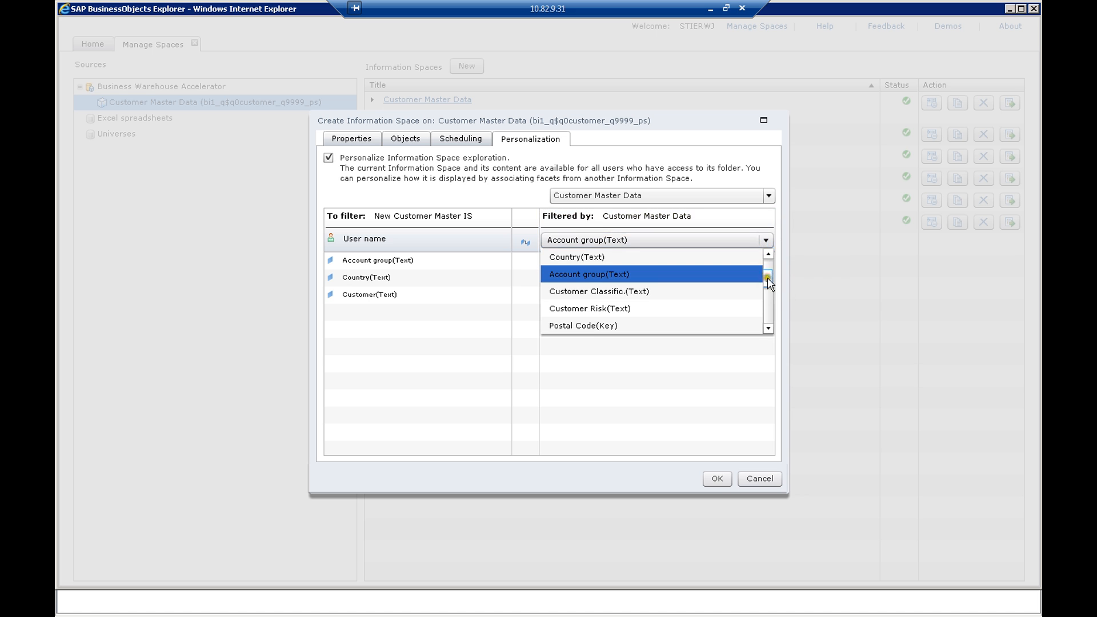
left_click(767, 255)
left_click(768, 195)
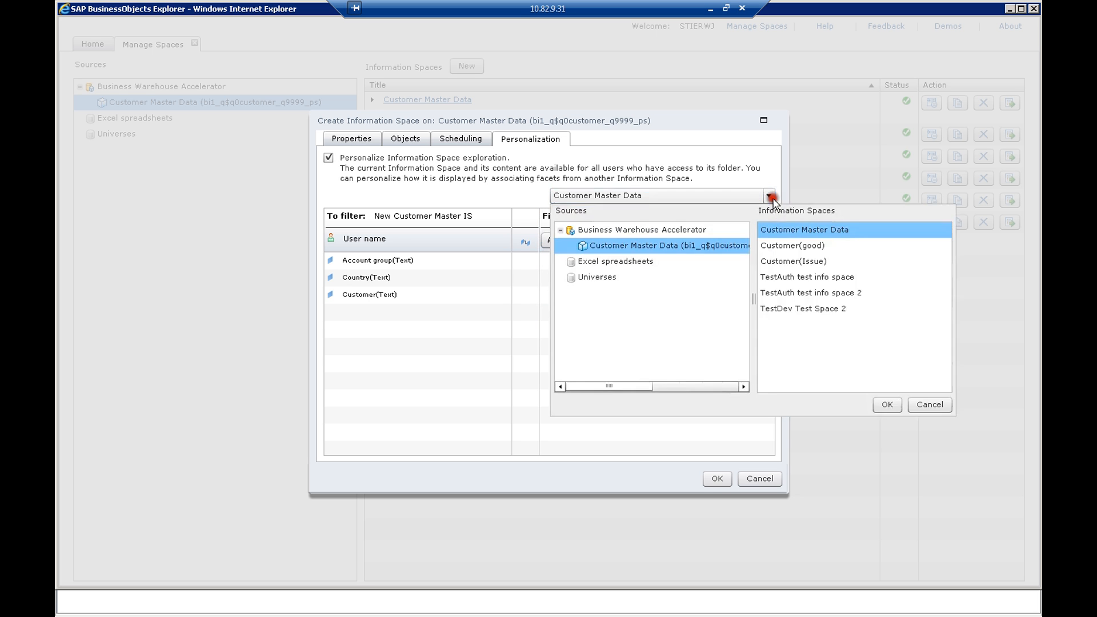
left_click(929, 404)
left_click(765, 240)
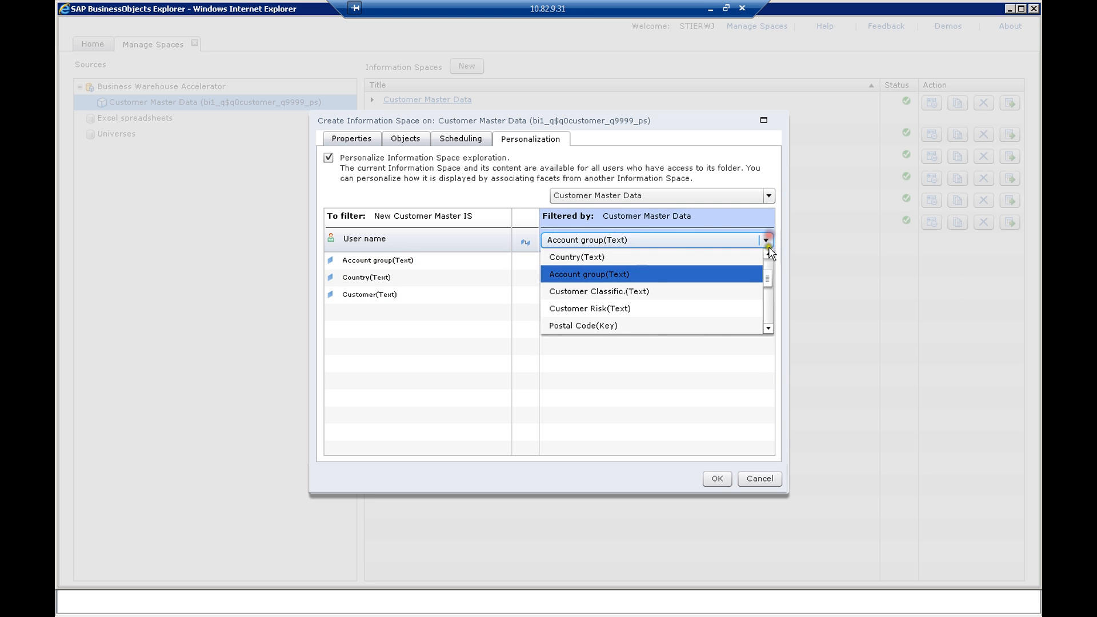
left_click(765, 251)
left_click(737, 256)
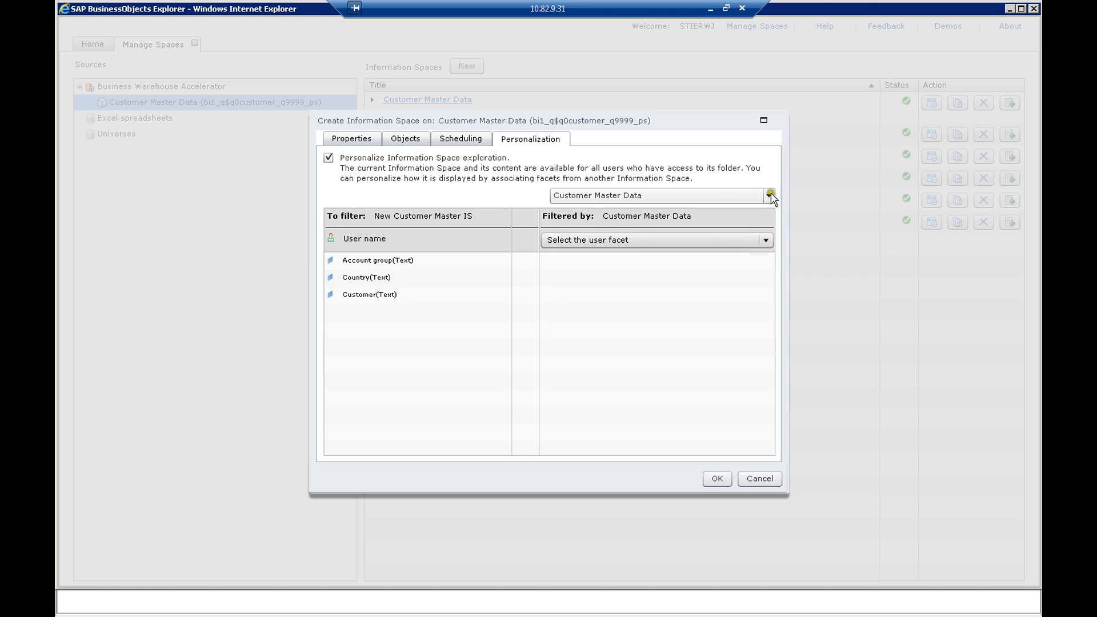
left_click(329, 157)
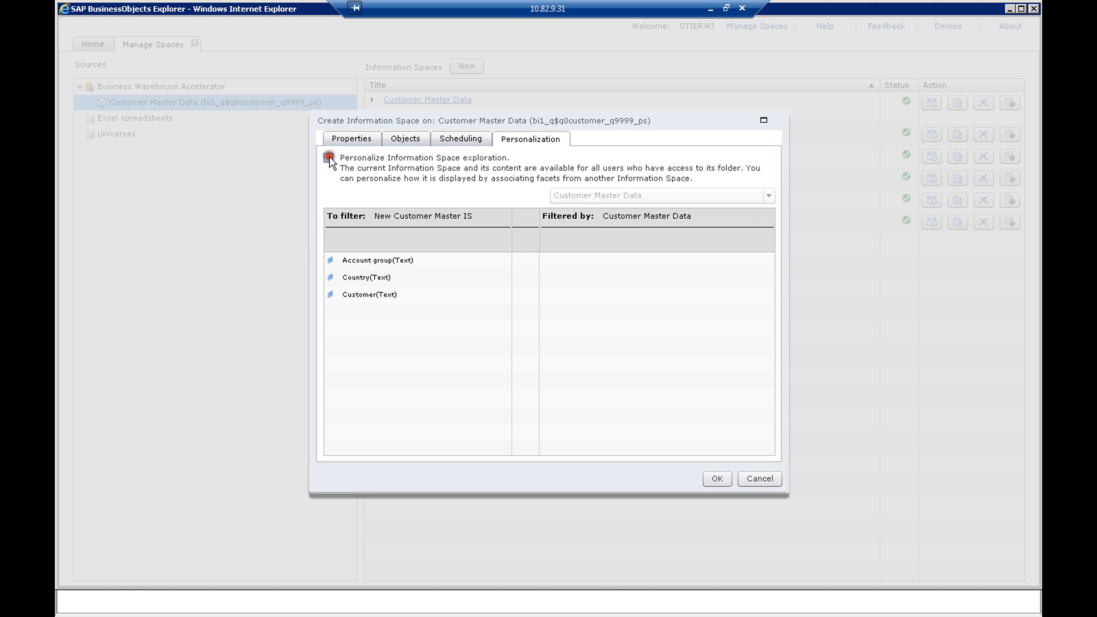
Review the scheduling, objects and properties settings, and create the New Customer Master IS information space
left_click(466, 138)
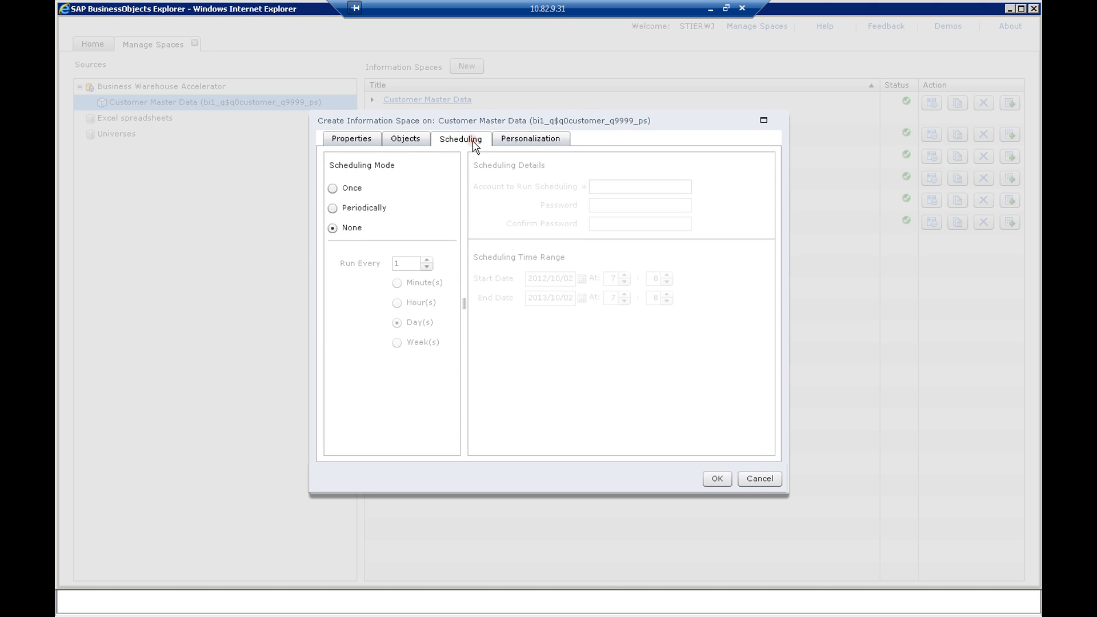
left_click(407, 138)
left_click(362, 139)
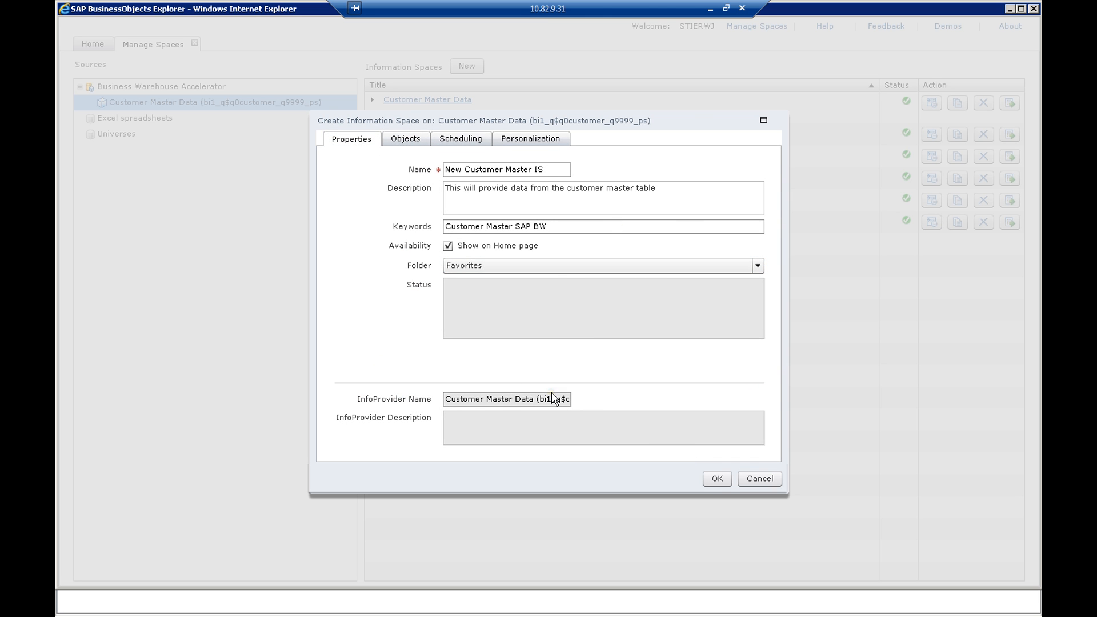
left_click(716, 479)
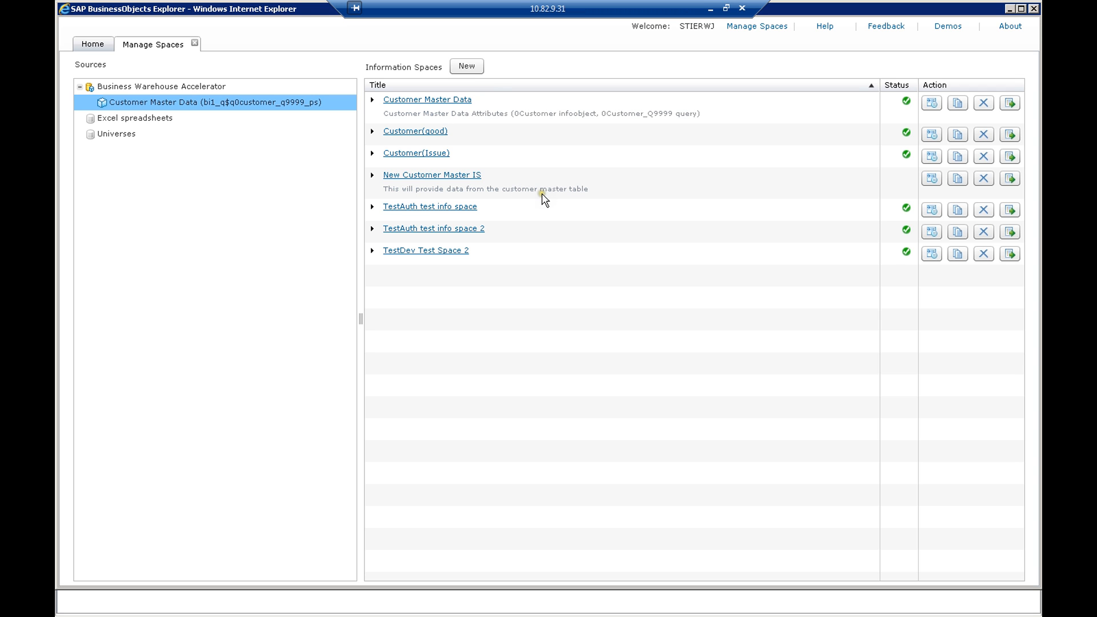
Index the New Customer Master IS information space immediately
left_click(842, 197)
left_click(1009, 181)
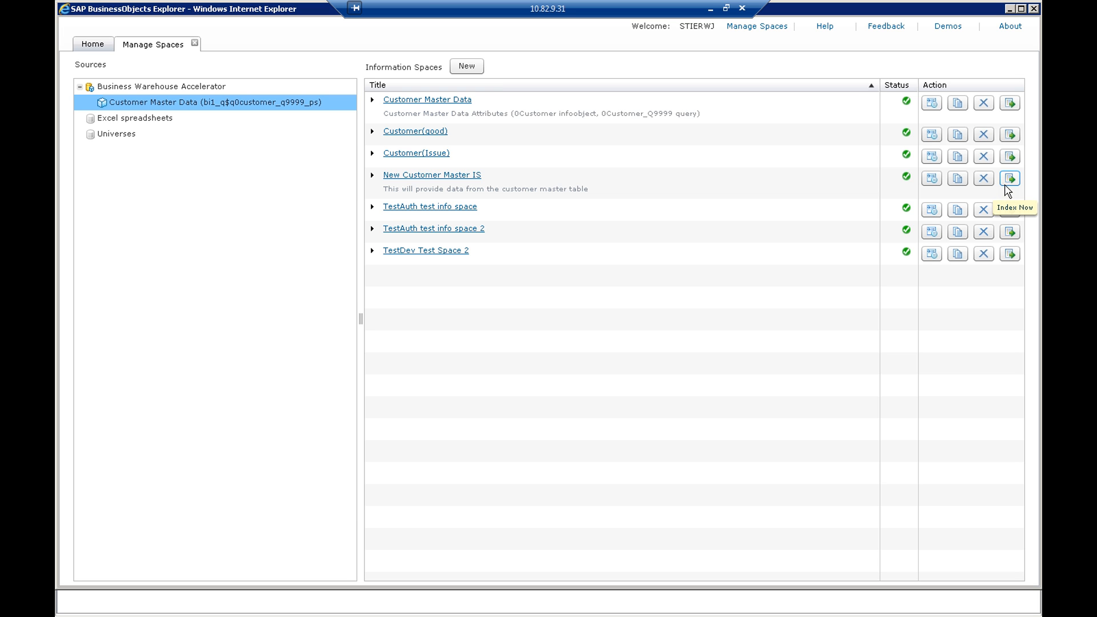
left_click(907, 177)
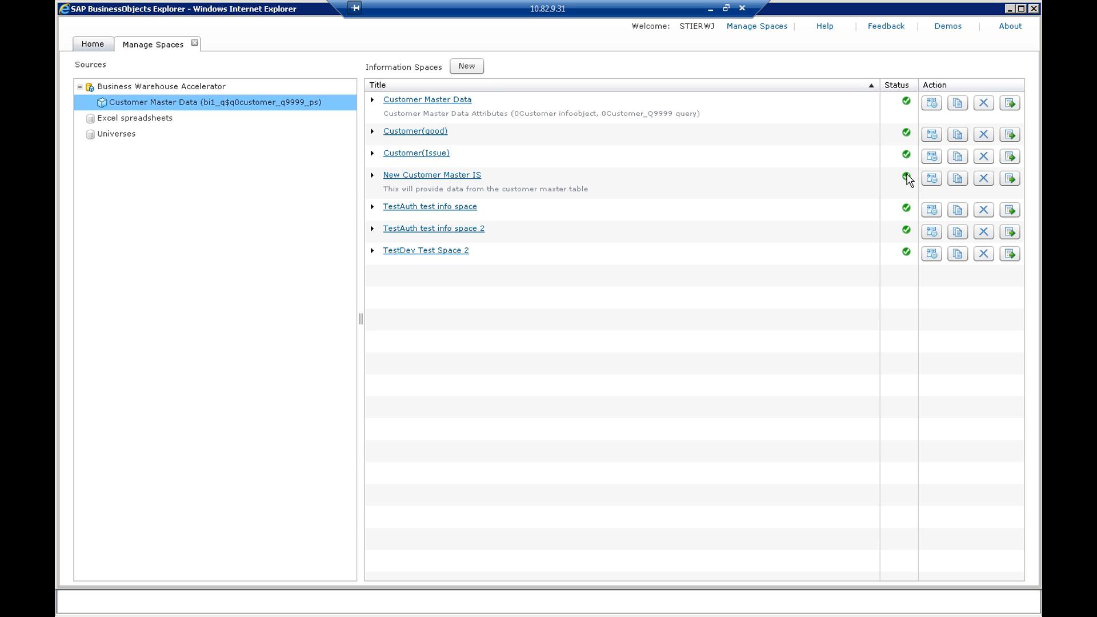
left_click(398, 188)
left_click(398, 186)
left_click(420, 191)
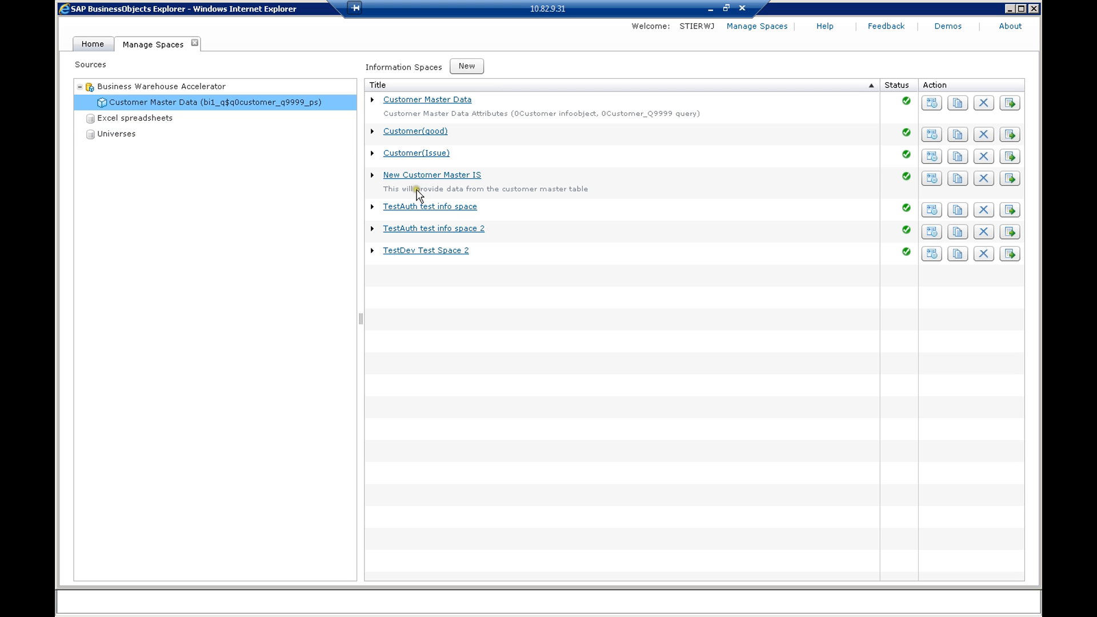